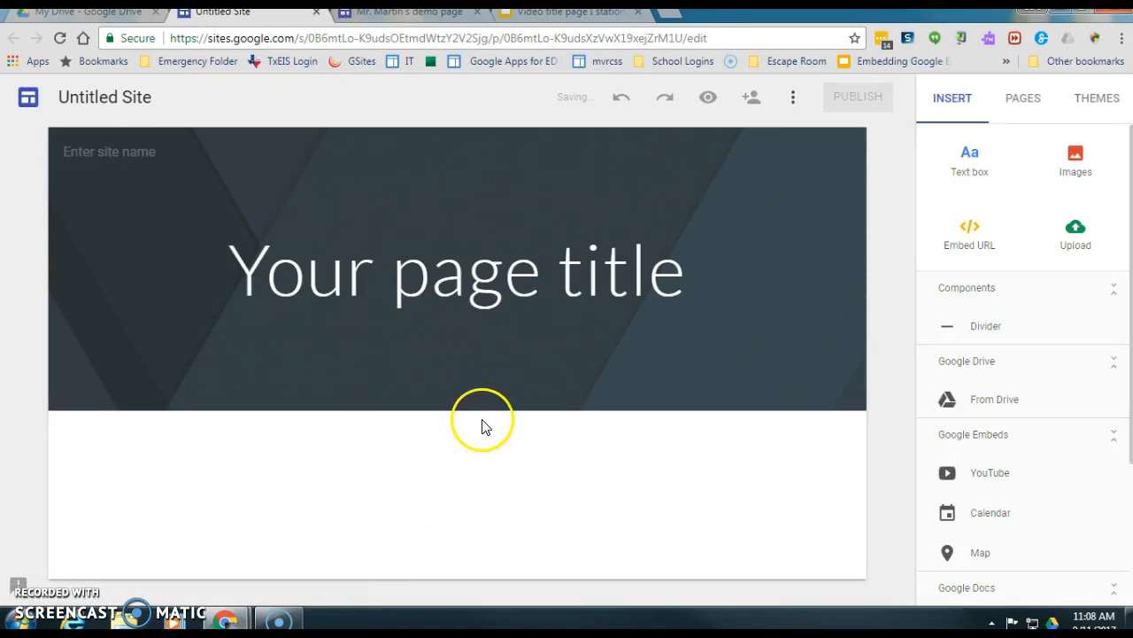
- Start a blank 'Untitled Site' in the Google Sites editor, saved to Drive
mouse_move(563, 368)
mouse_move(503, 144)
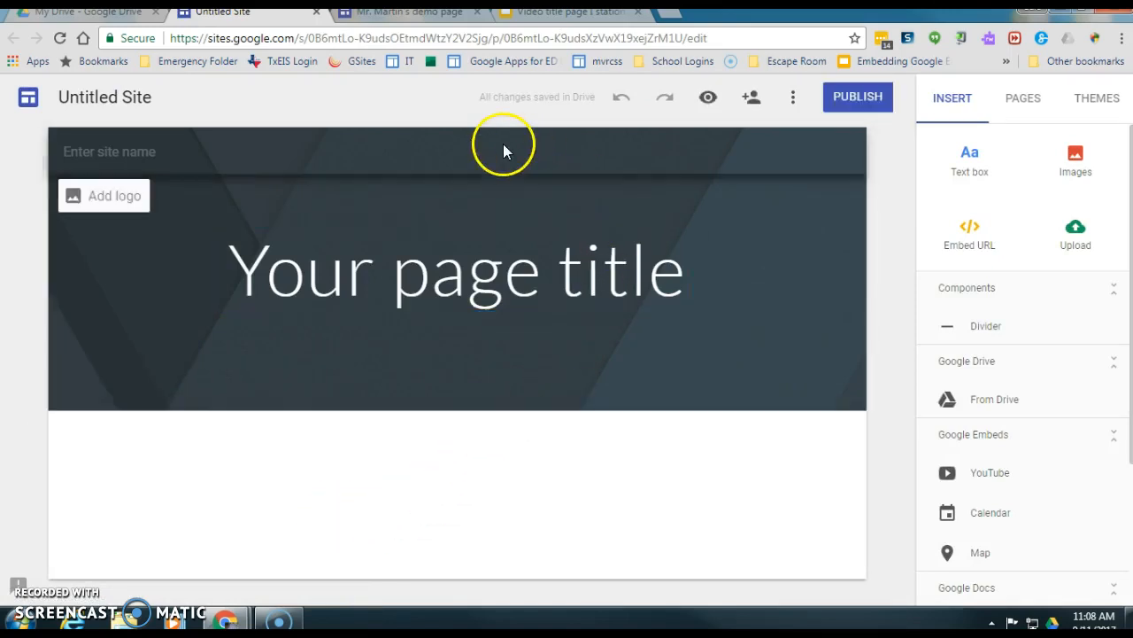
- Rename the site from 'Untitled Site' to the owner's name followed by 'Demo'
click(115, 98)
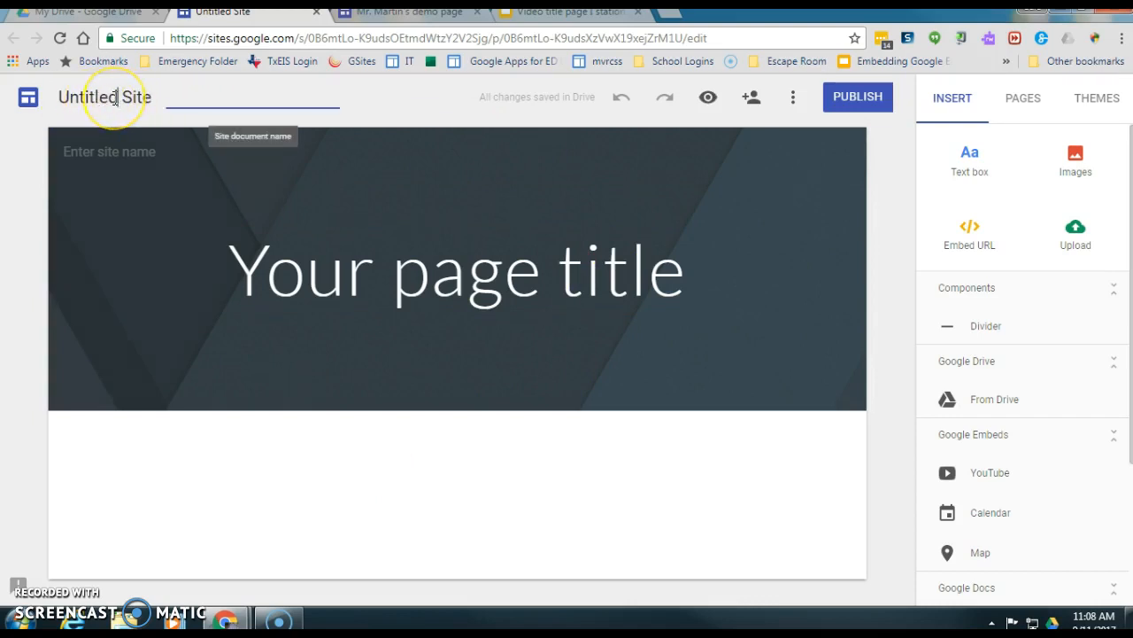
triple_click(115, 98)
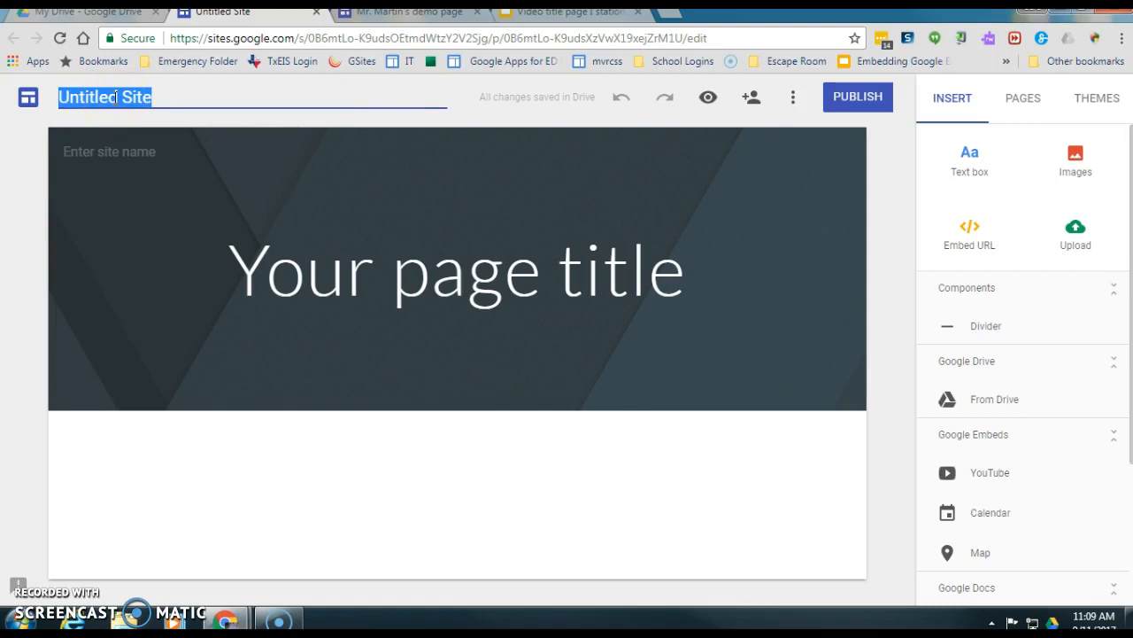
text(Mr)
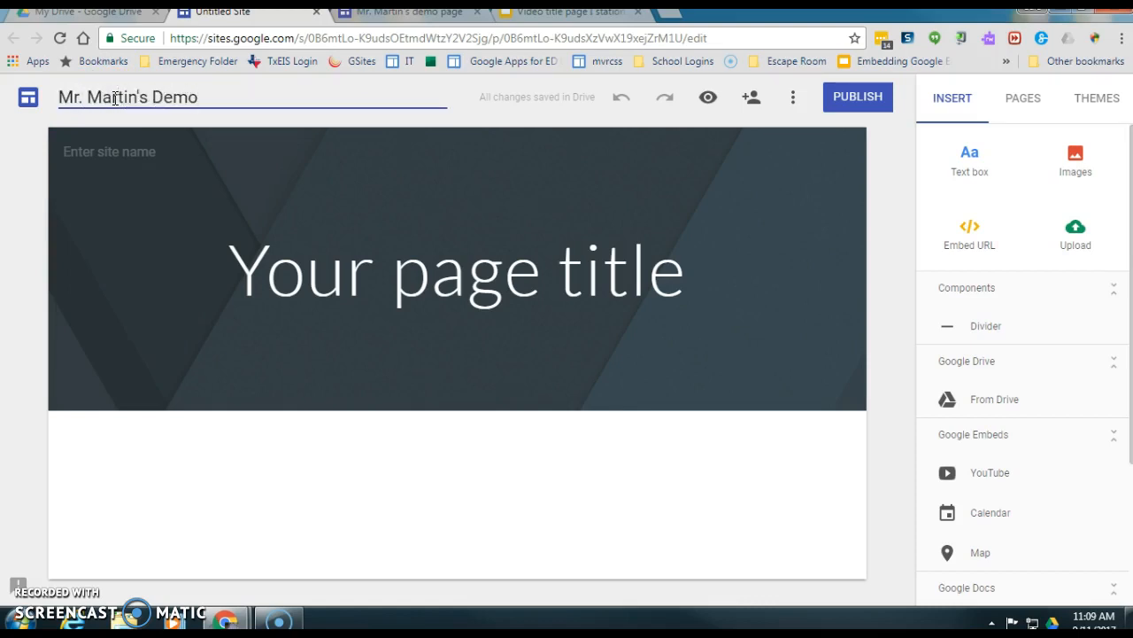
text(. Martin's Demo)
key(Return)
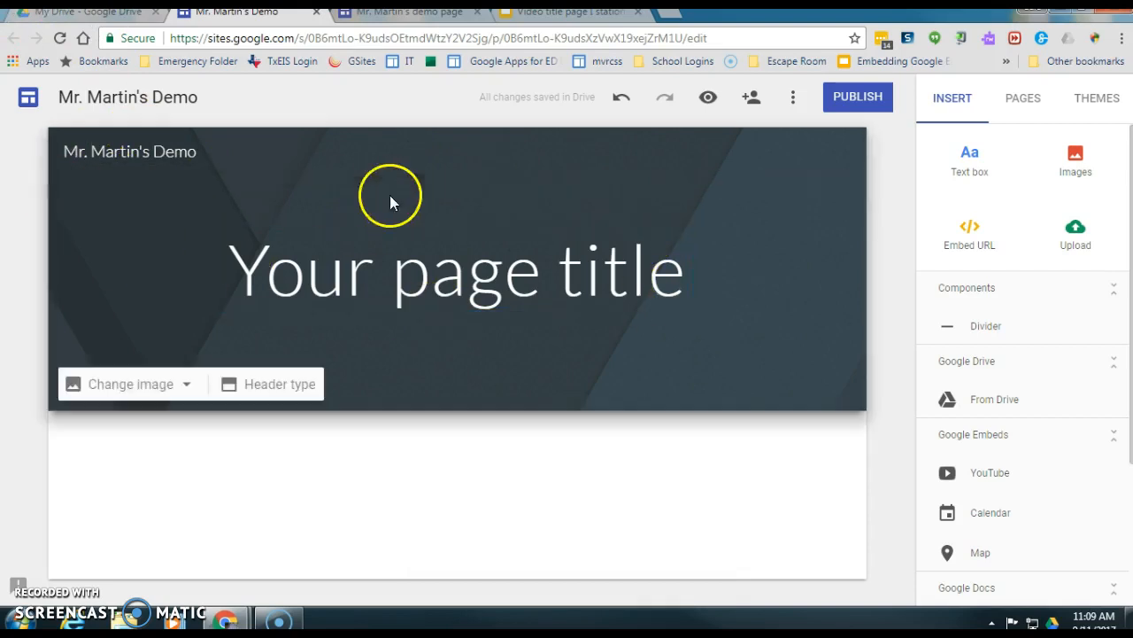
- Replace the page title with the owner's name plus 'Classroom', keeping Title style rather than Heading
click(679, 290)
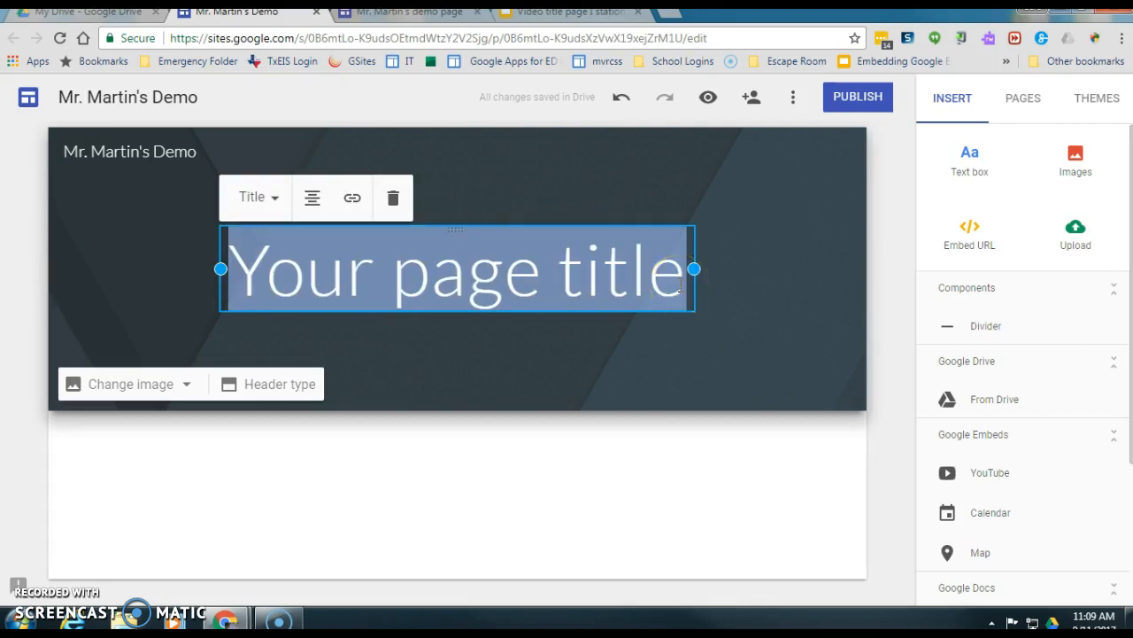
text(Mr. Martin's Classroom)
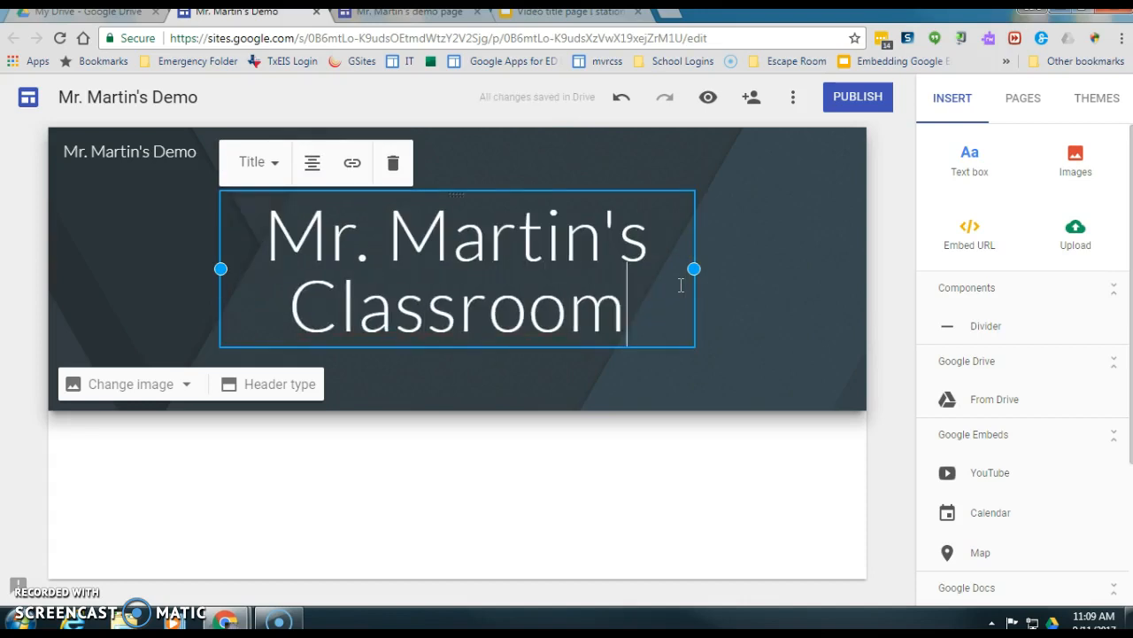
click(250, 165)
click(243, 254)
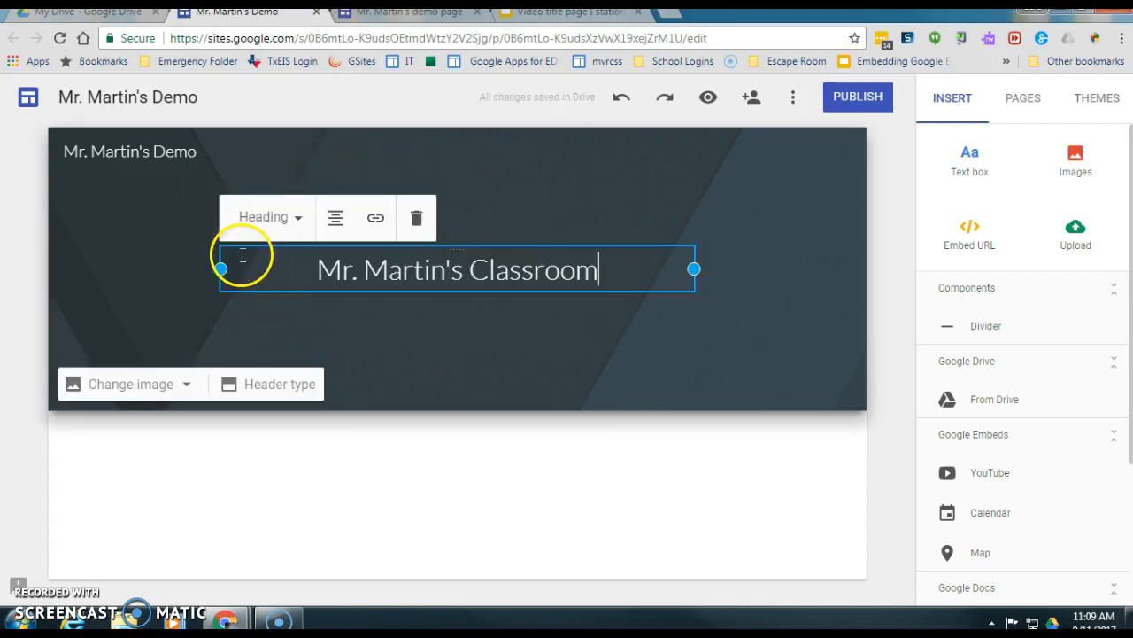
click(264, 218)
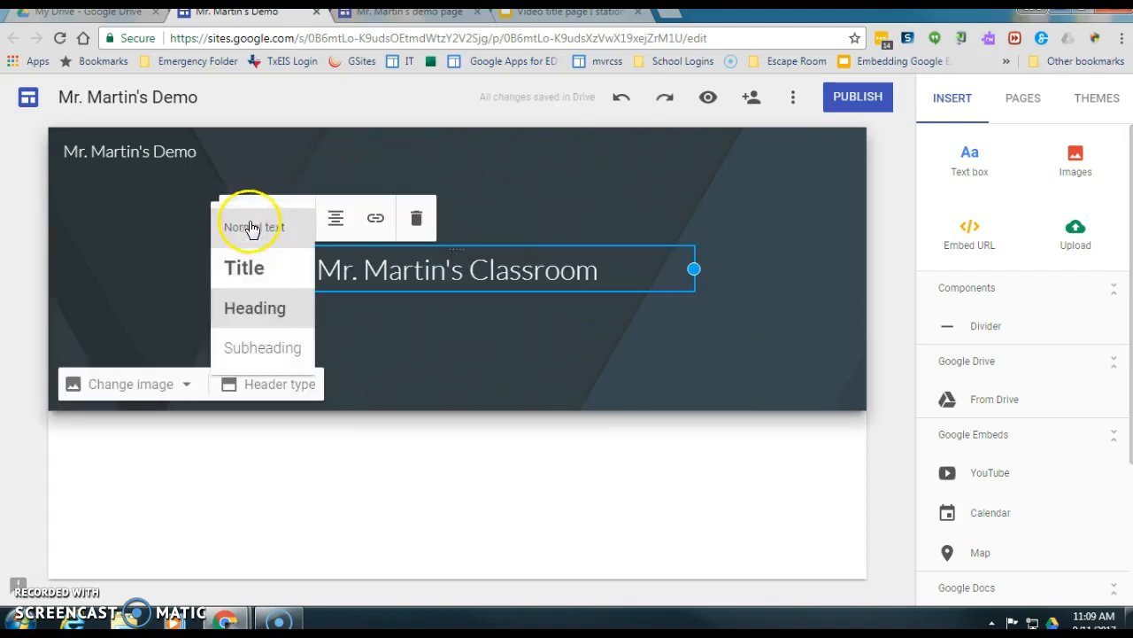
click(244, 268)
click(311, 162)
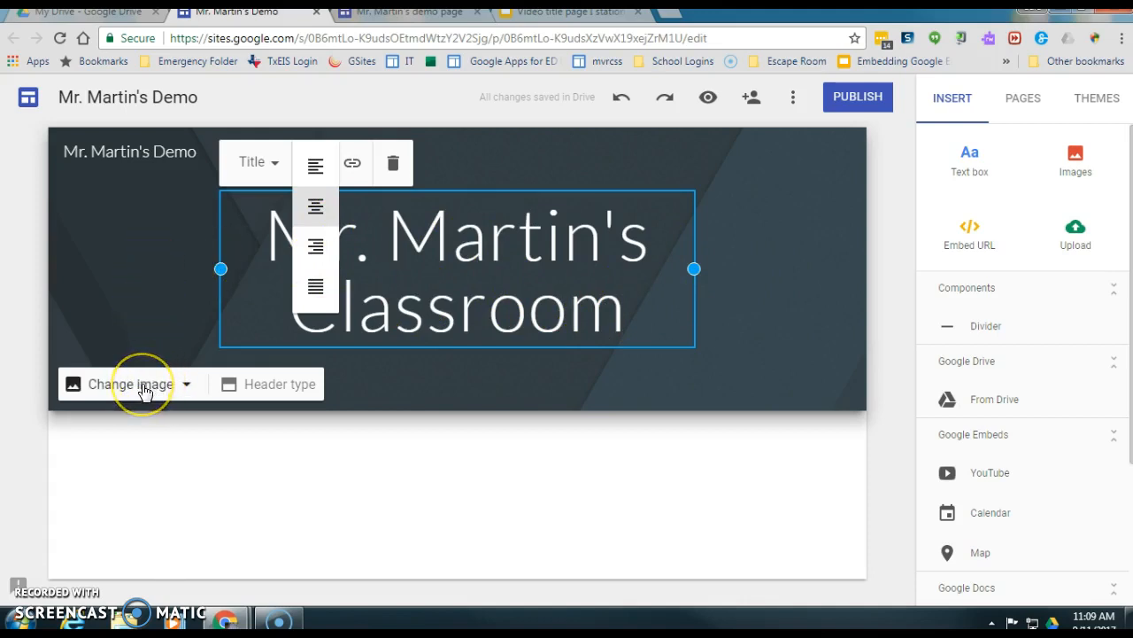
- Use the sticky-notes gallery photo as the header background and apply readability for dark title text
click(142, 383)
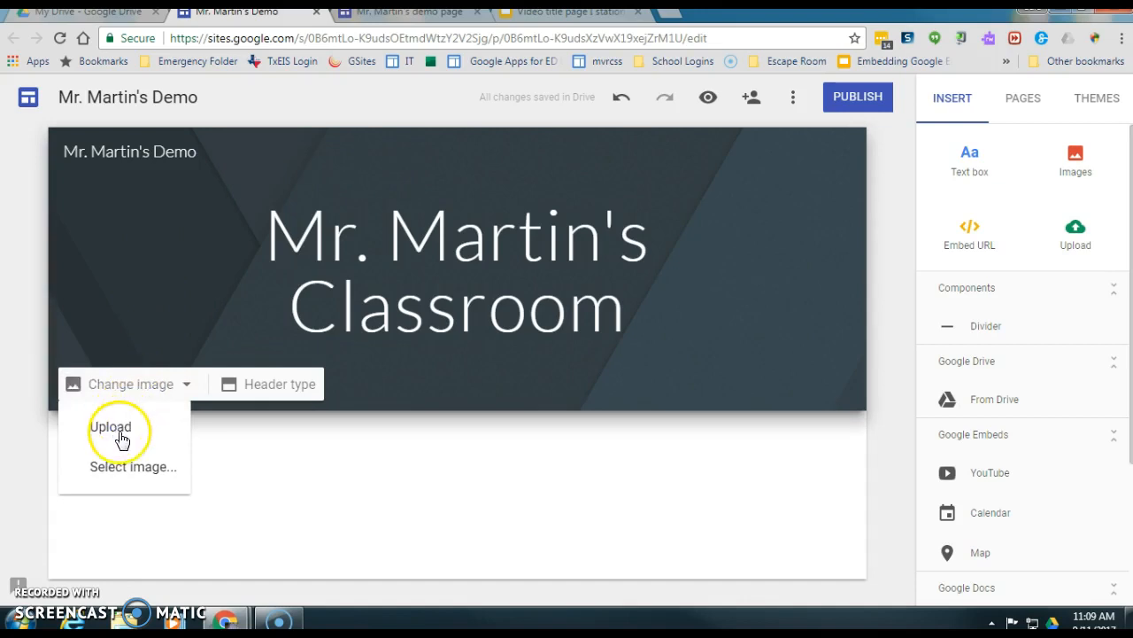
click(145, 477)
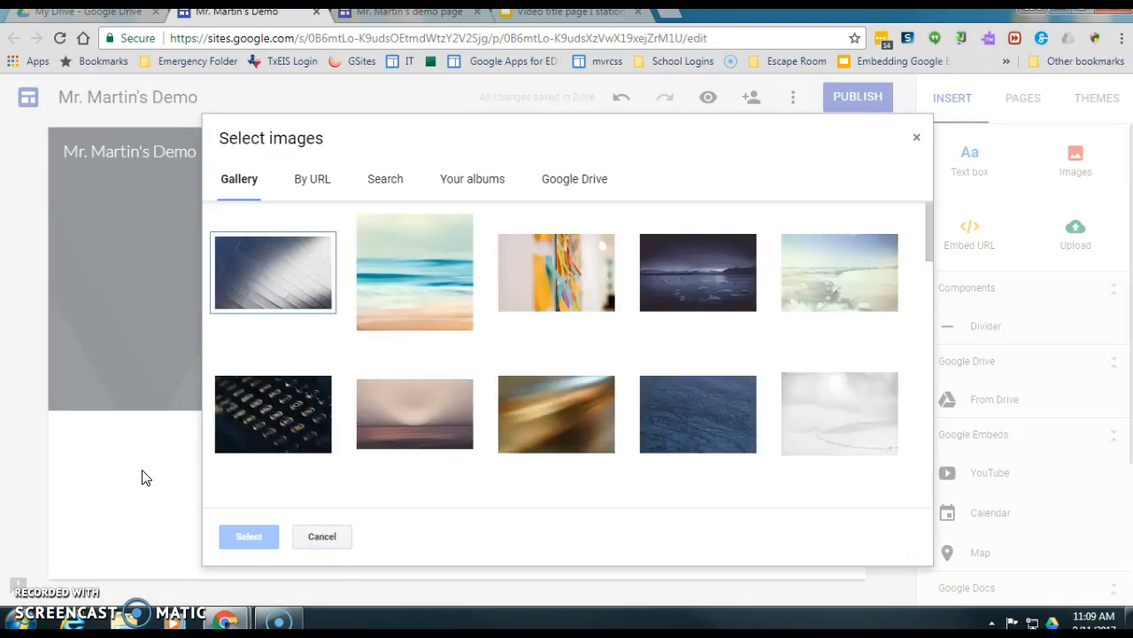
mouse_move(928, 216)
mouse_down()
mouse_move(948, 423)
mouse_move(926, 198)
mouse_up()
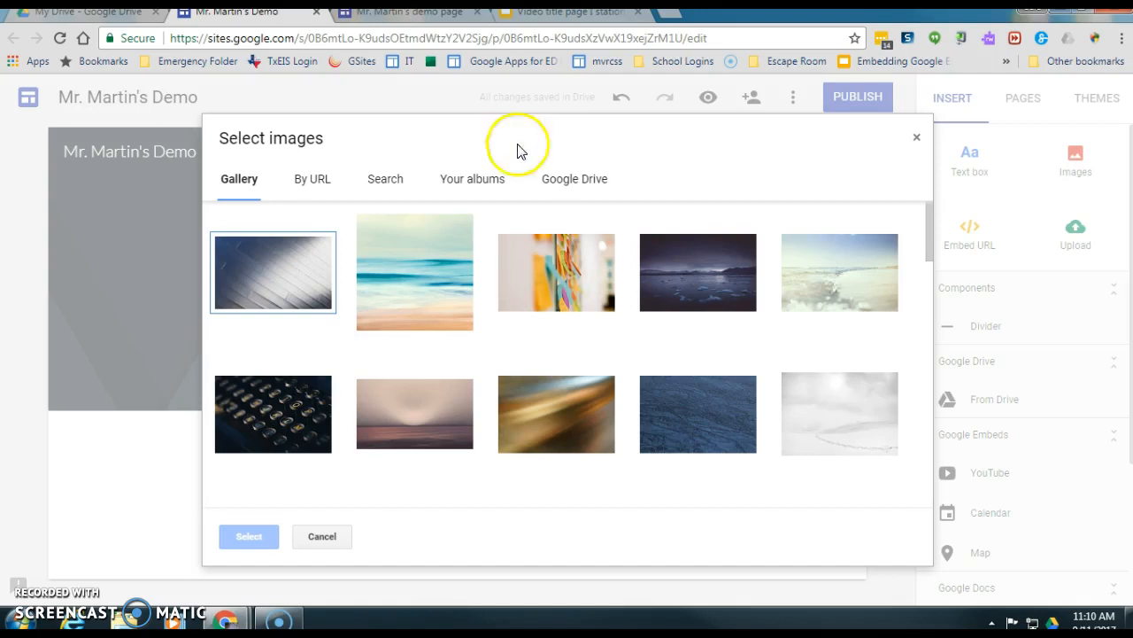
double_click(560, 285)
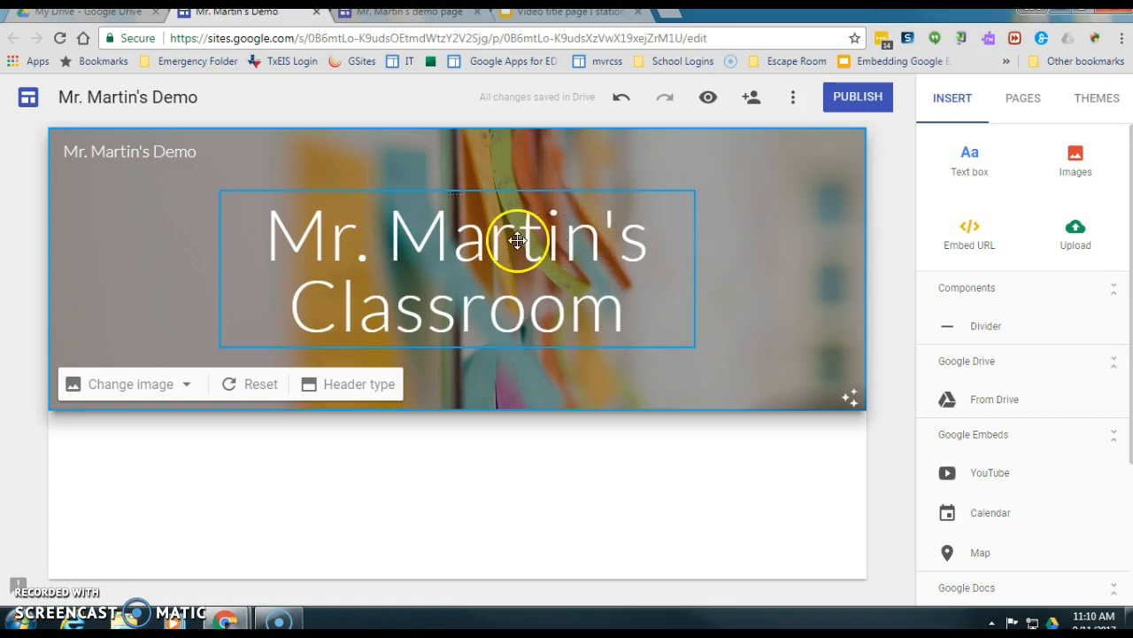
click(848, 398)
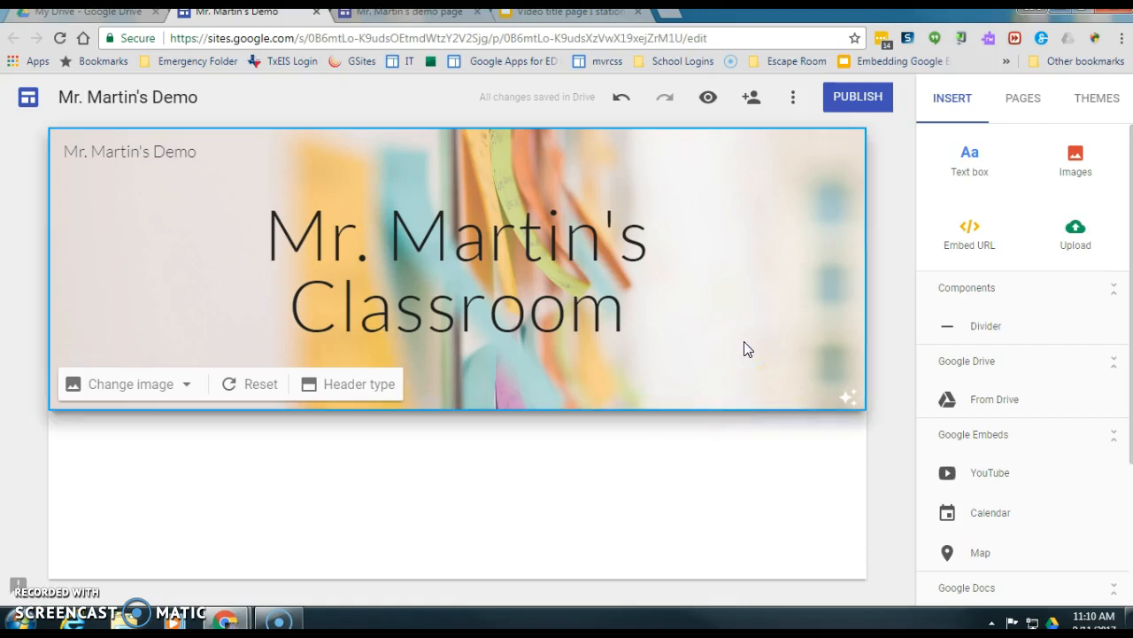
click(370, 390)
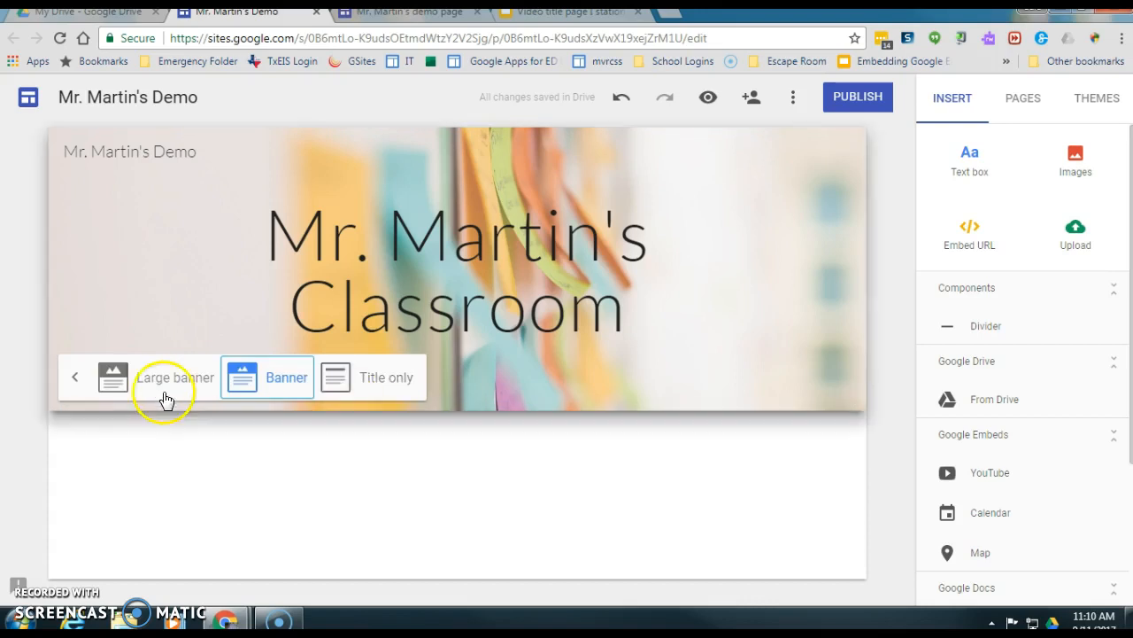
click(146, 394)
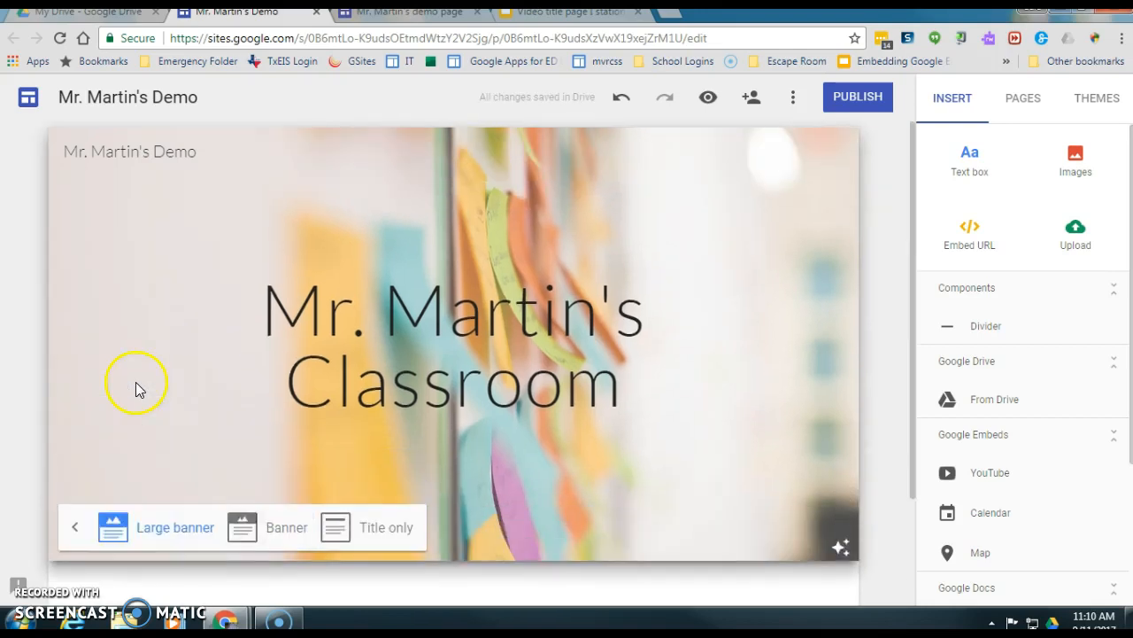
click(381, 536)
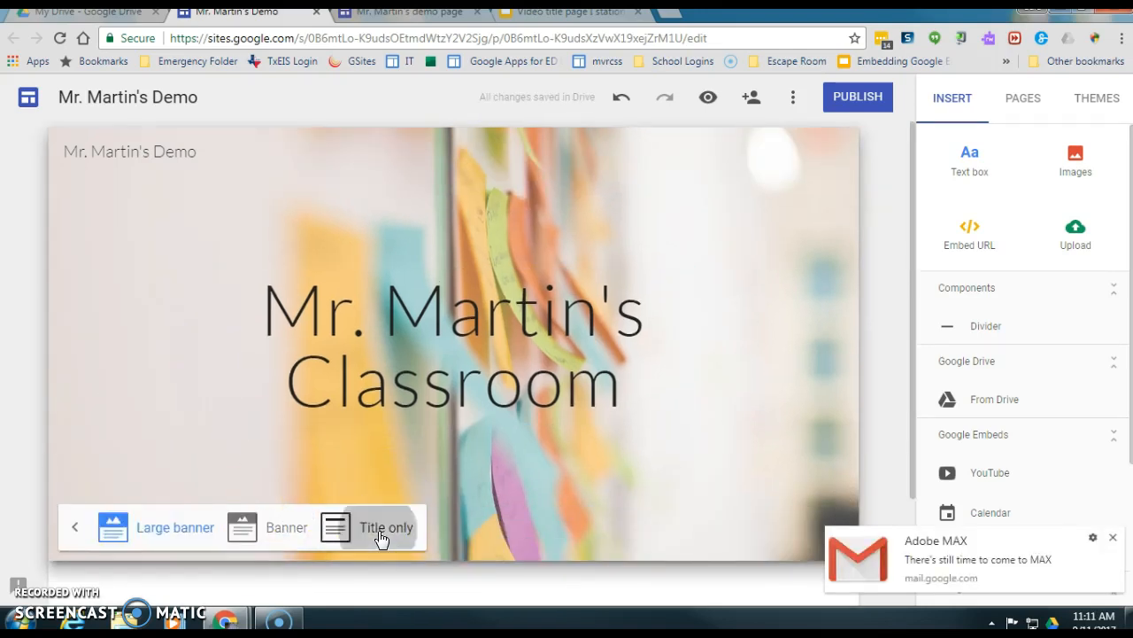
click(1113, 538)
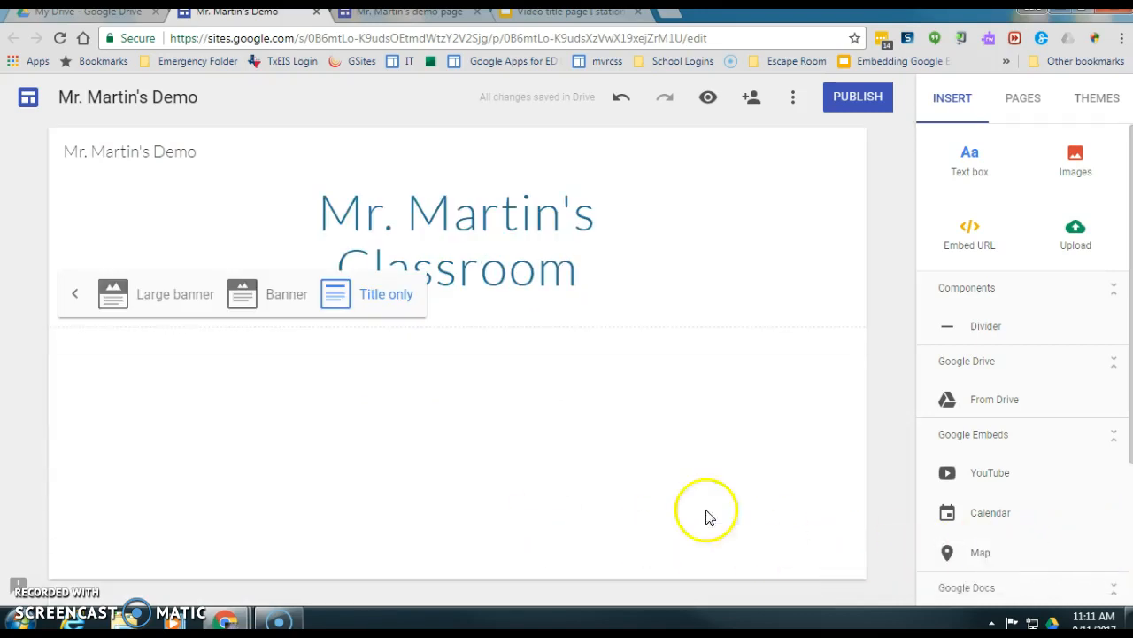
click(265, 295)
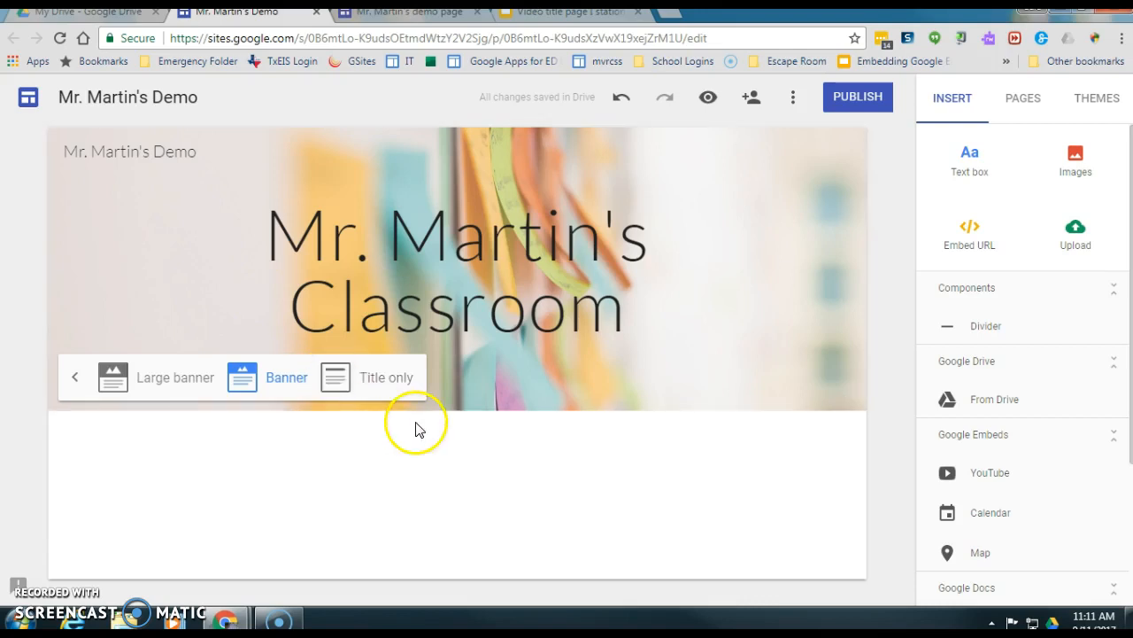
click(73, 379)
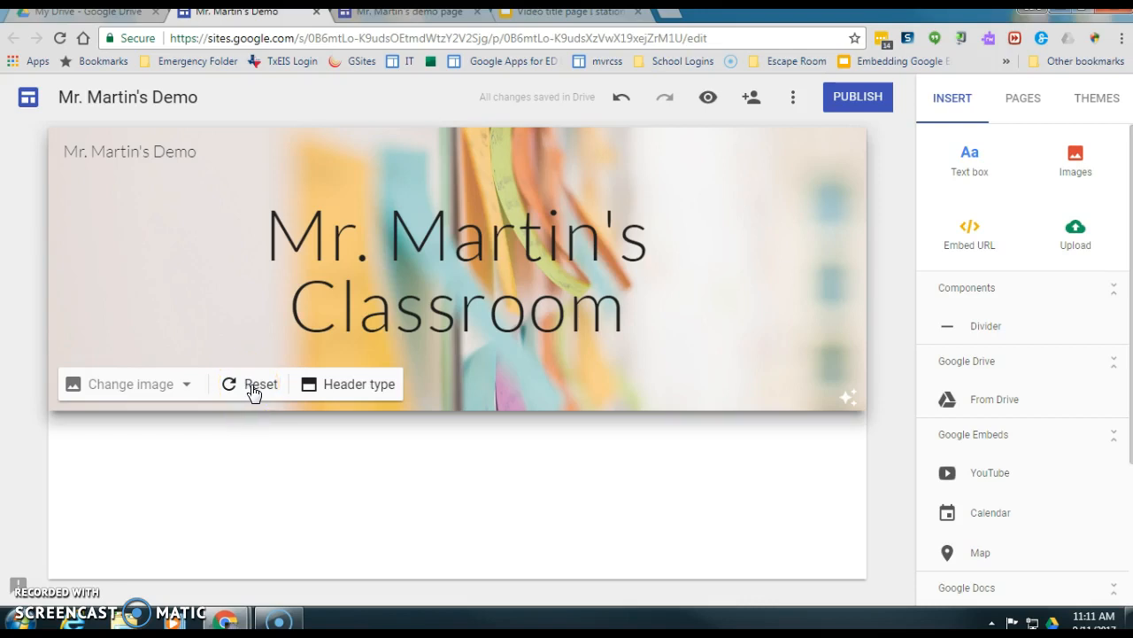
click(524, 271)
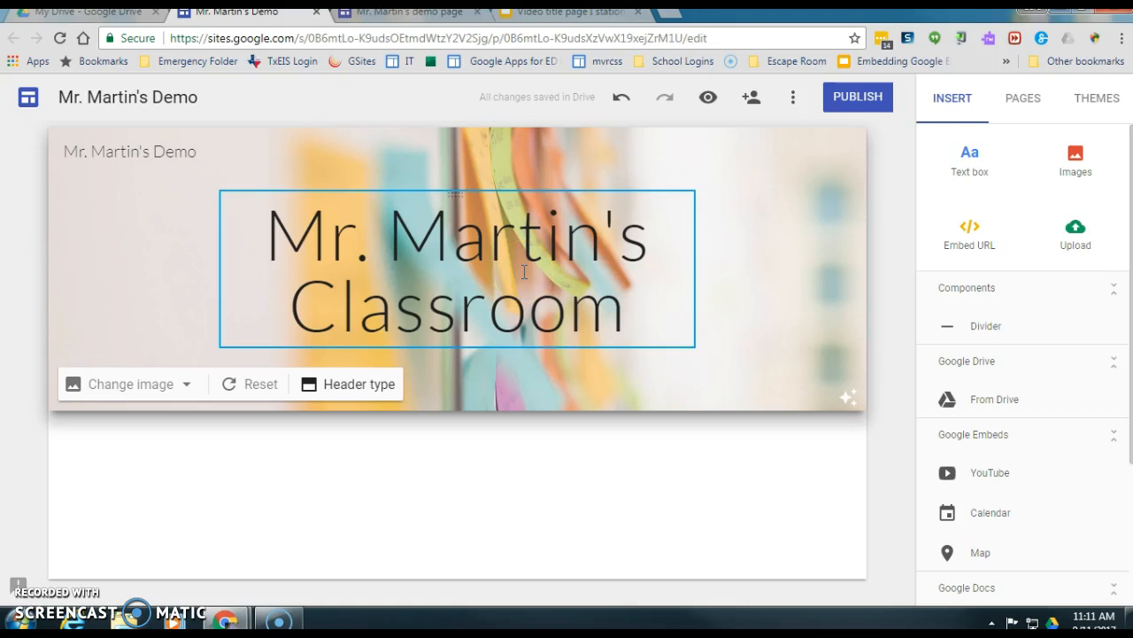
click(324, 526)
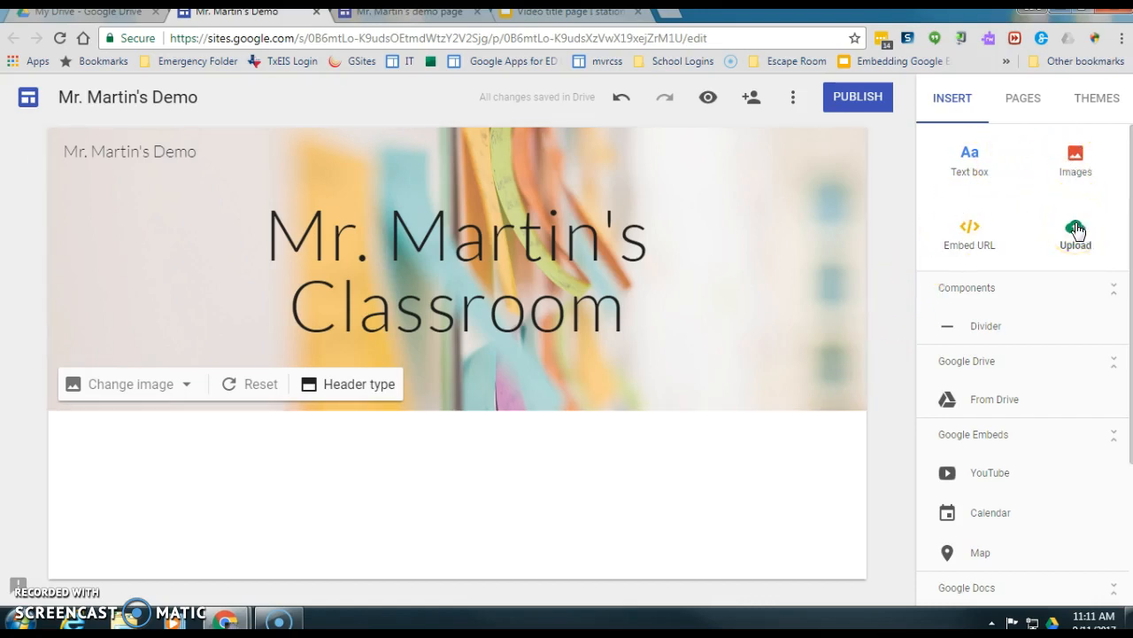
- Add a text box reading 'This is where you would introduce yourself. Maybe add a photo. And share other content.'
click(969, 157)
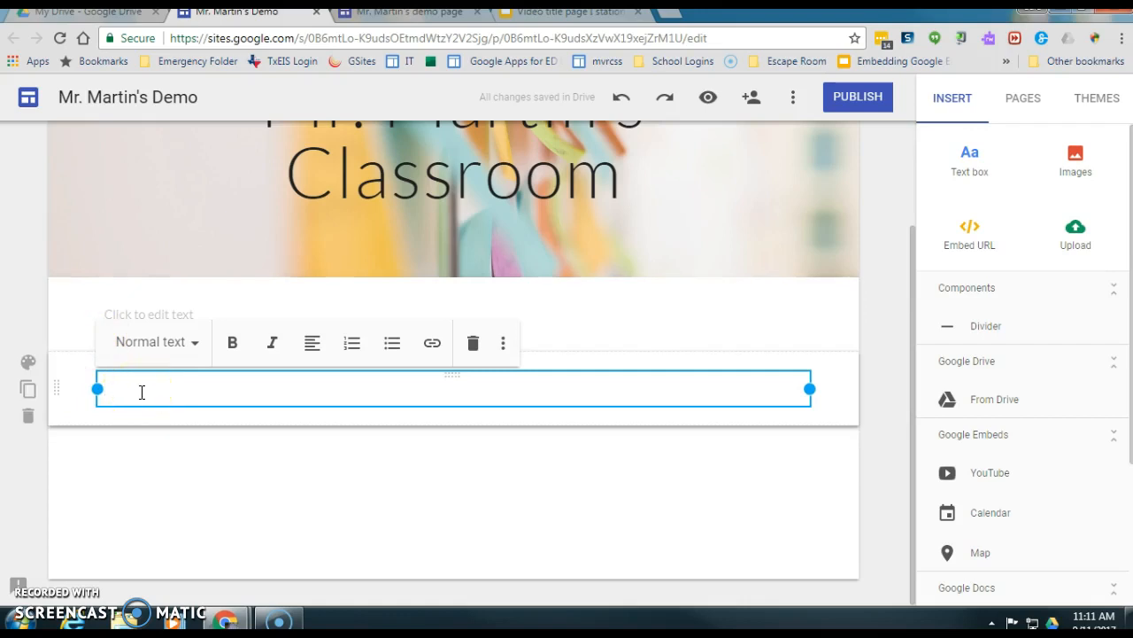
text(T)
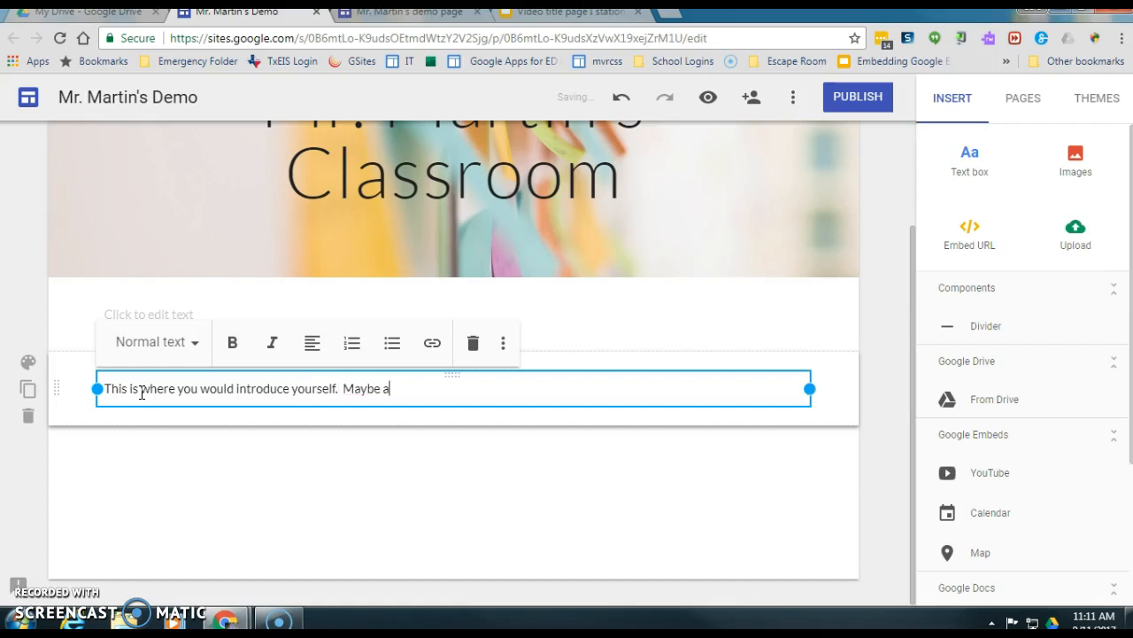
text(a photo.)
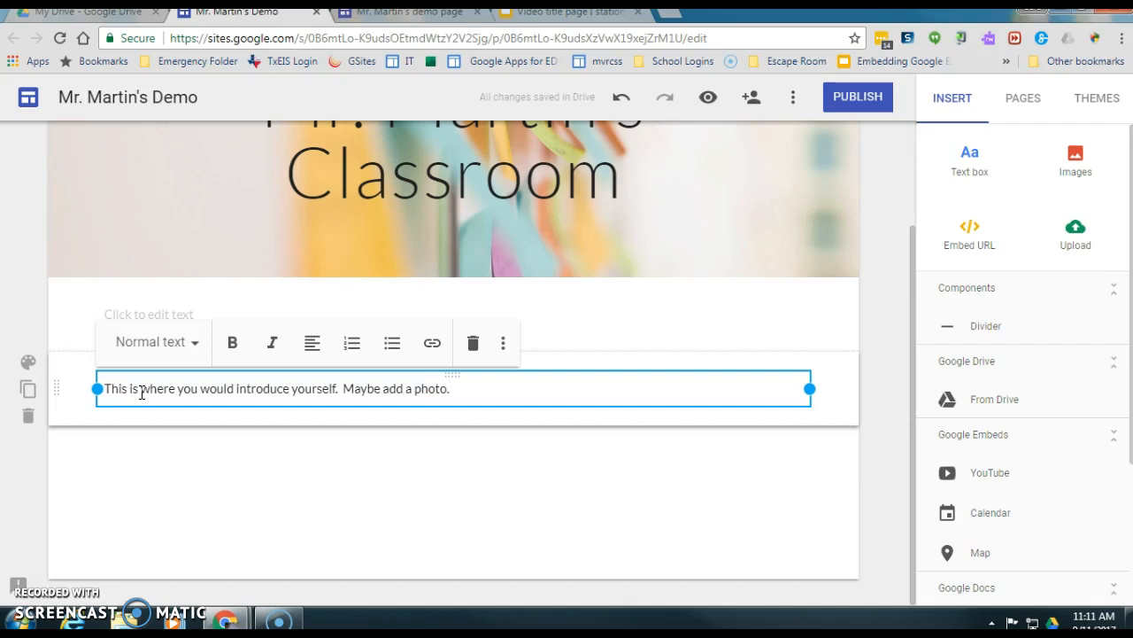
text(  And share other content.)
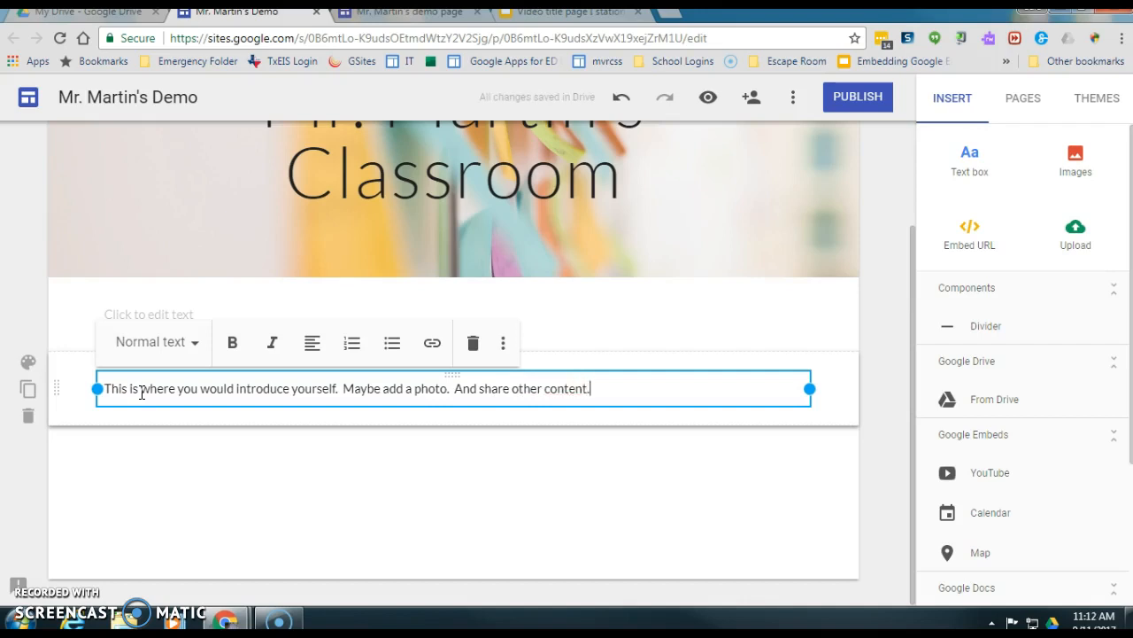
click(128, 319)
click(330, 499)
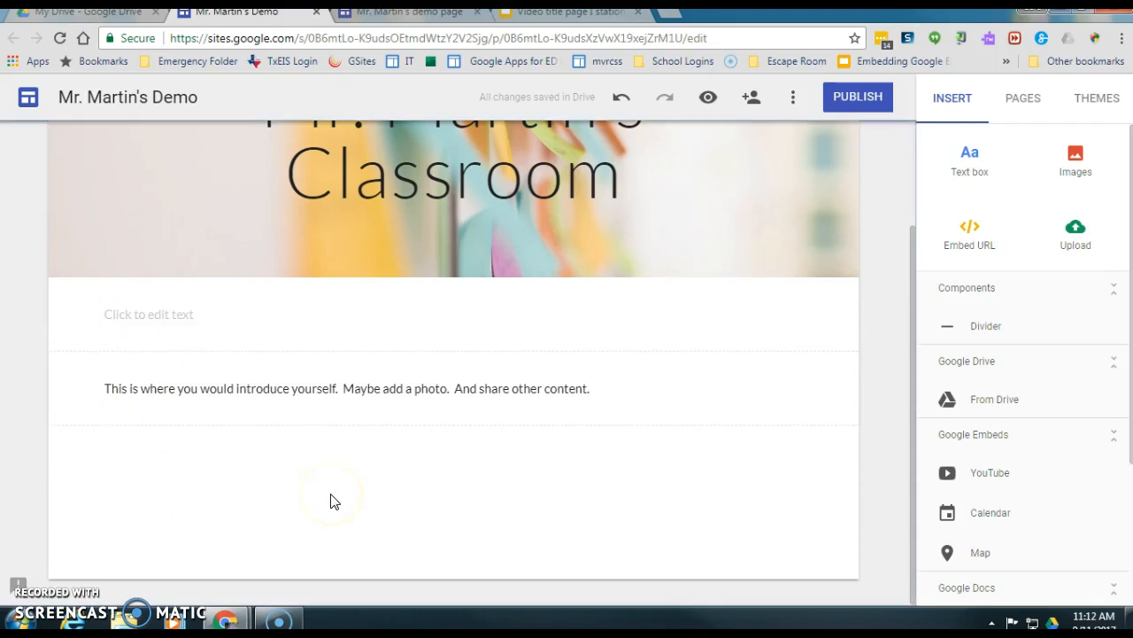
- Reorder the empty placeholder section and the introduction section by dragging them
click(156, 314)
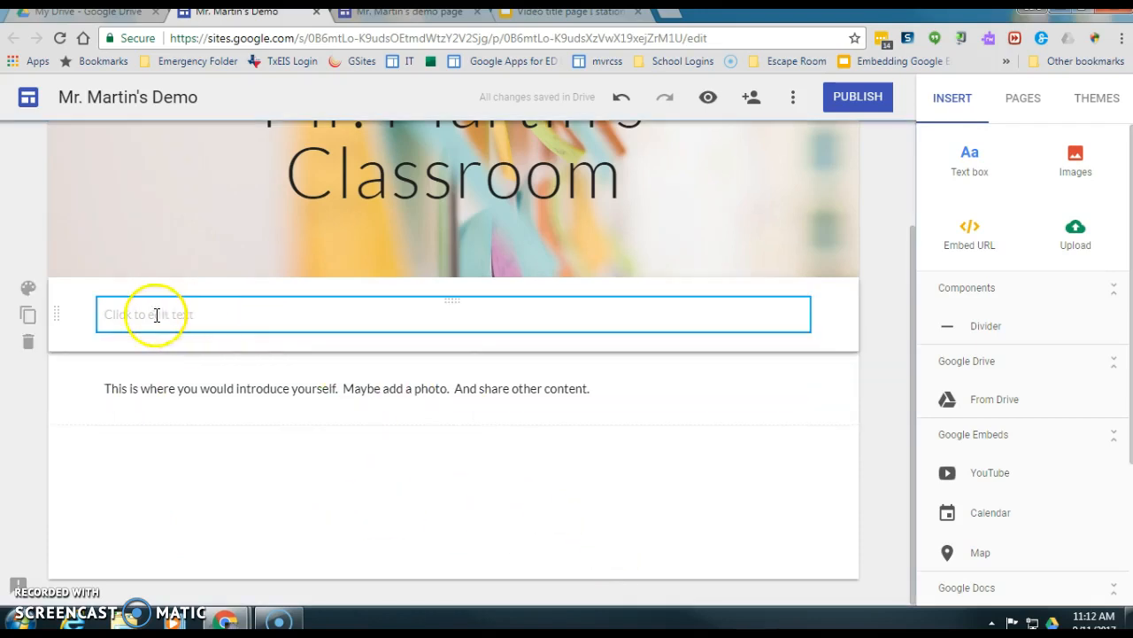
click(514, 325)
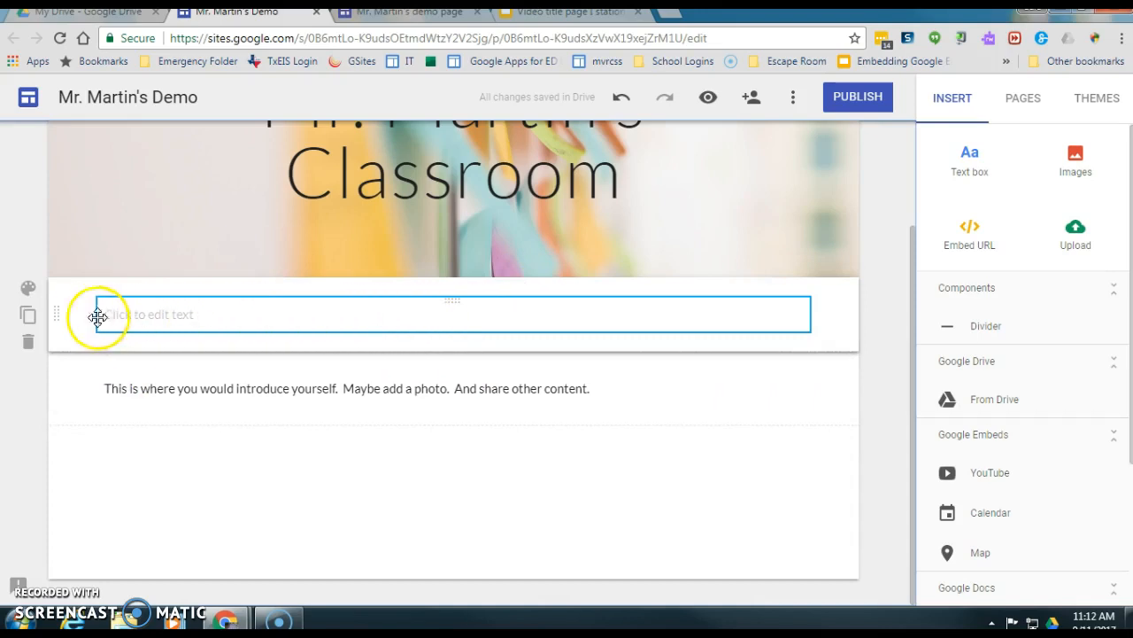
drag(61, 312, 73, 493)
click(157, 396)
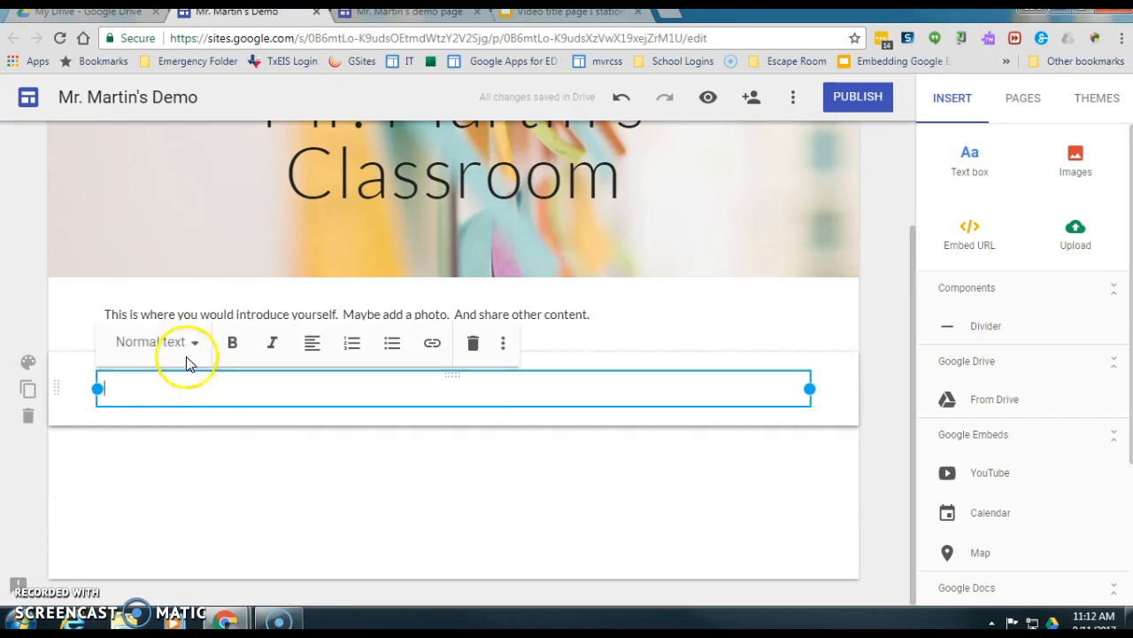
click(72, 384)
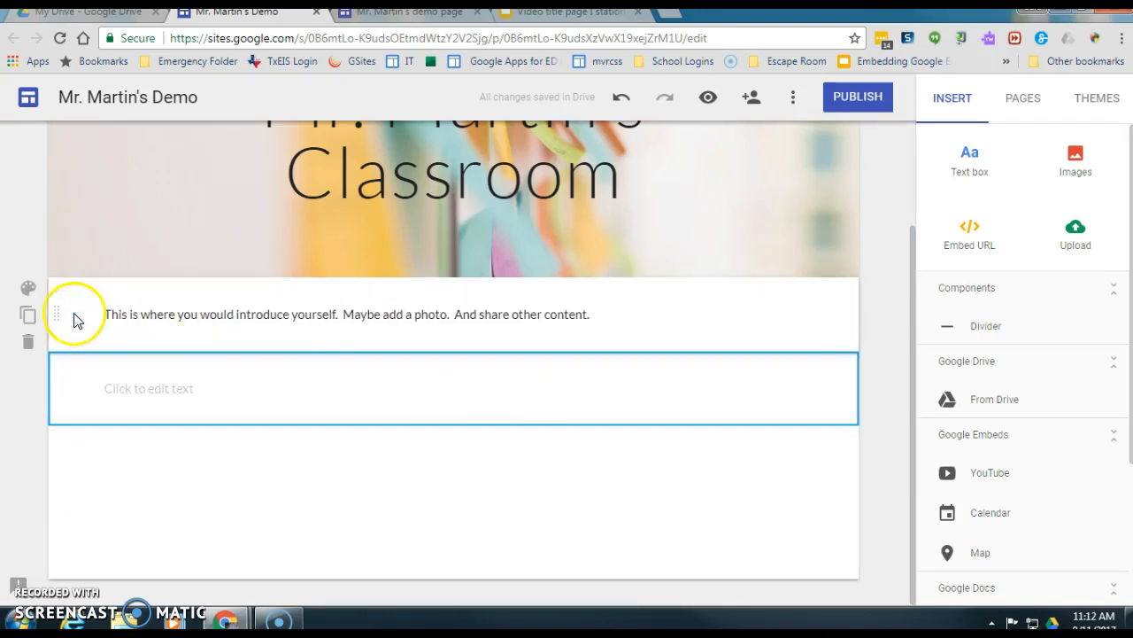
drag(61, 312, 71, 487)
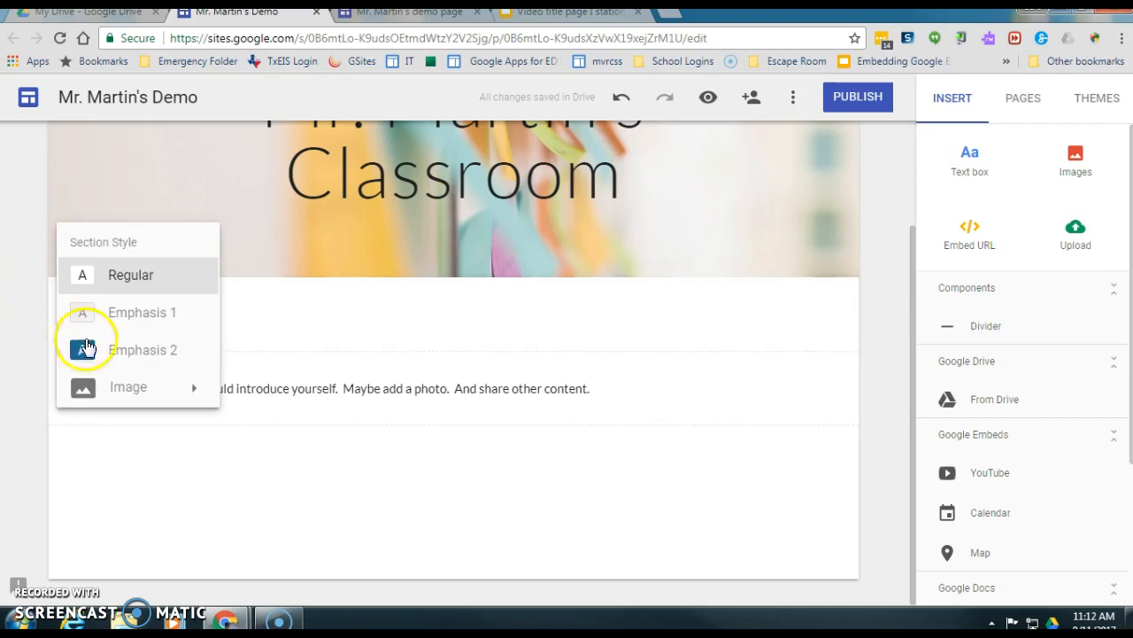
- Give the empty section the blue Emphasis 2 style, then delete it
click(120, 356)
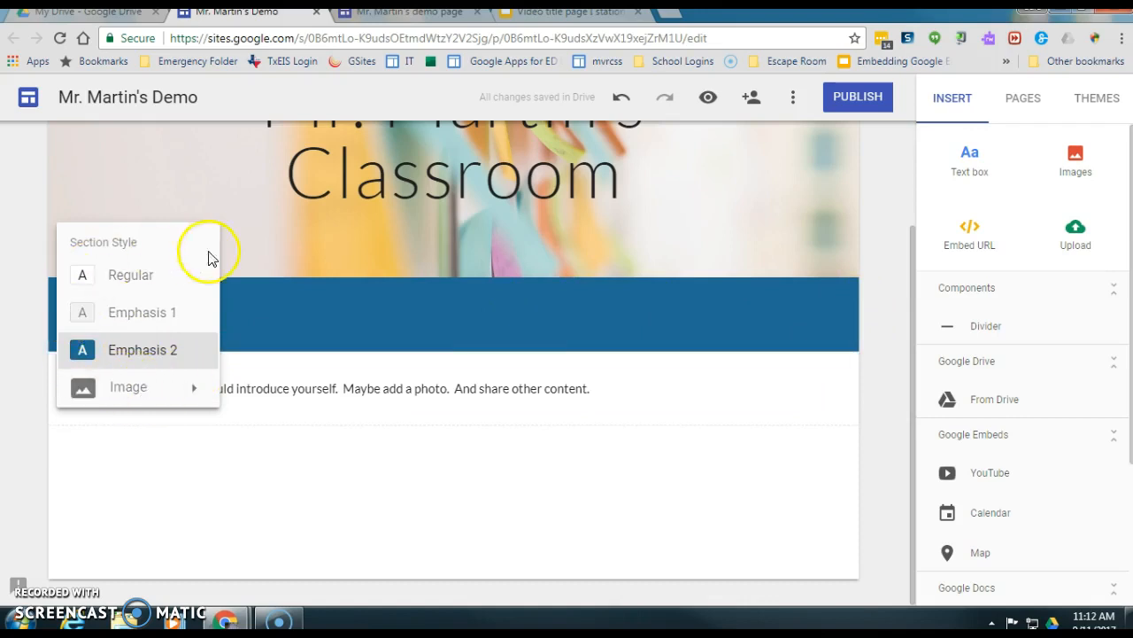
click(597, 480)
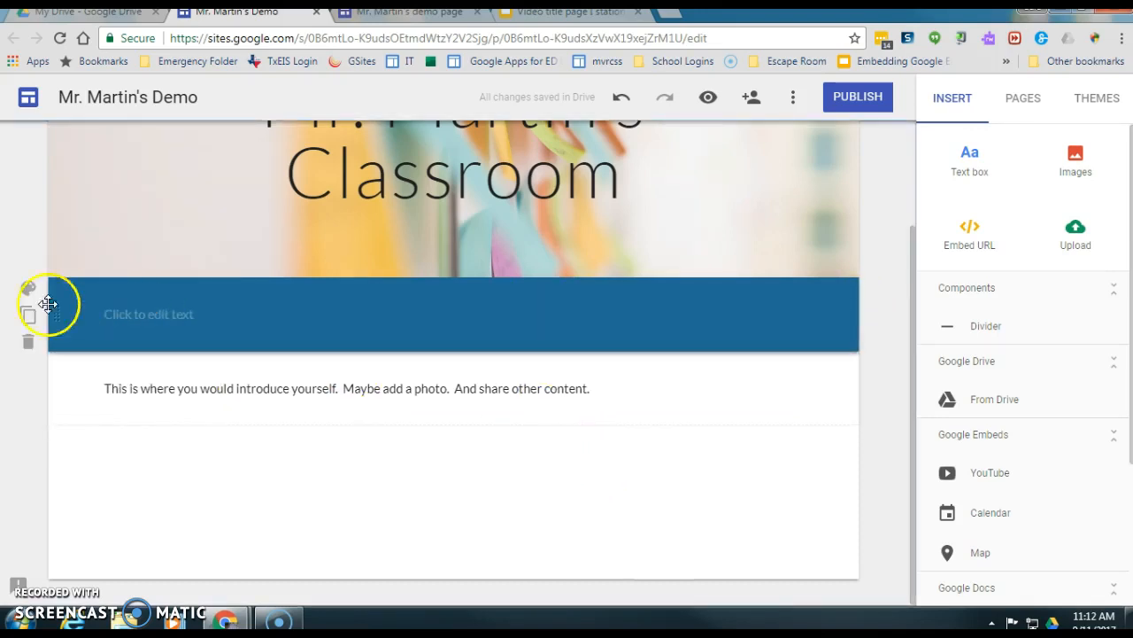
click(29, 345)
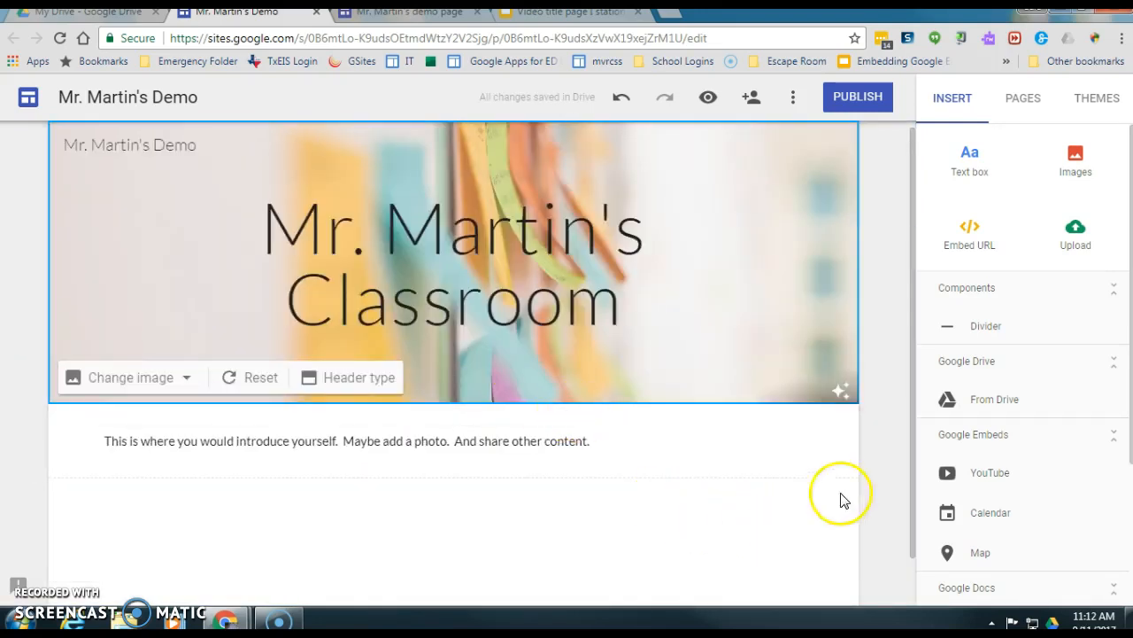
- Select the introduction text and look through its text style and formatting options
scroll(885, 443, down, 1)
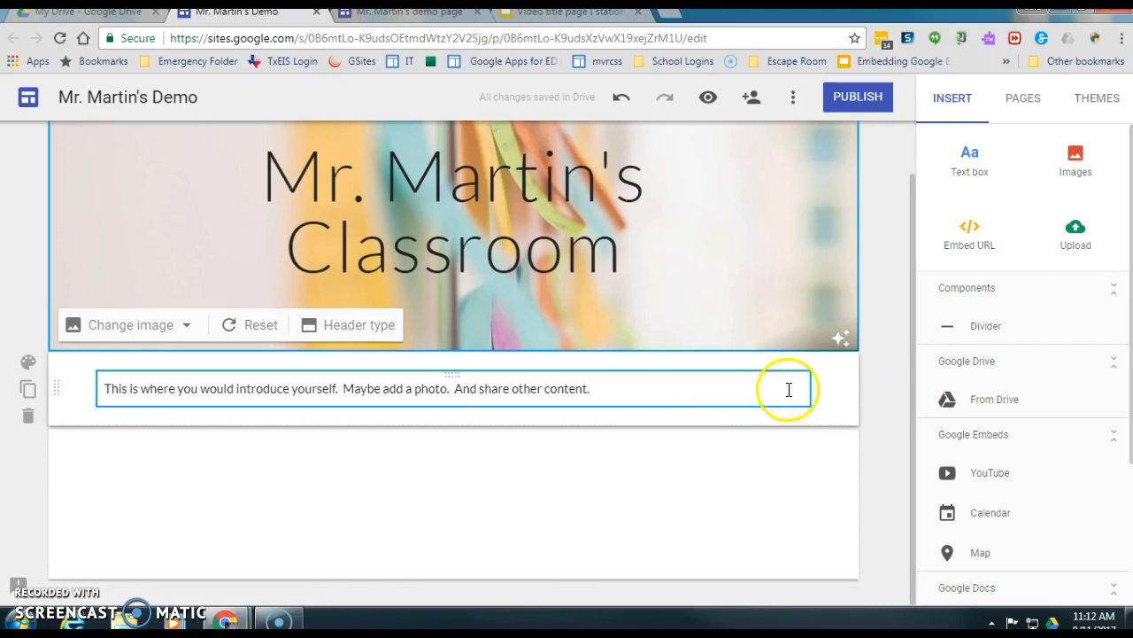
click(714, 398)
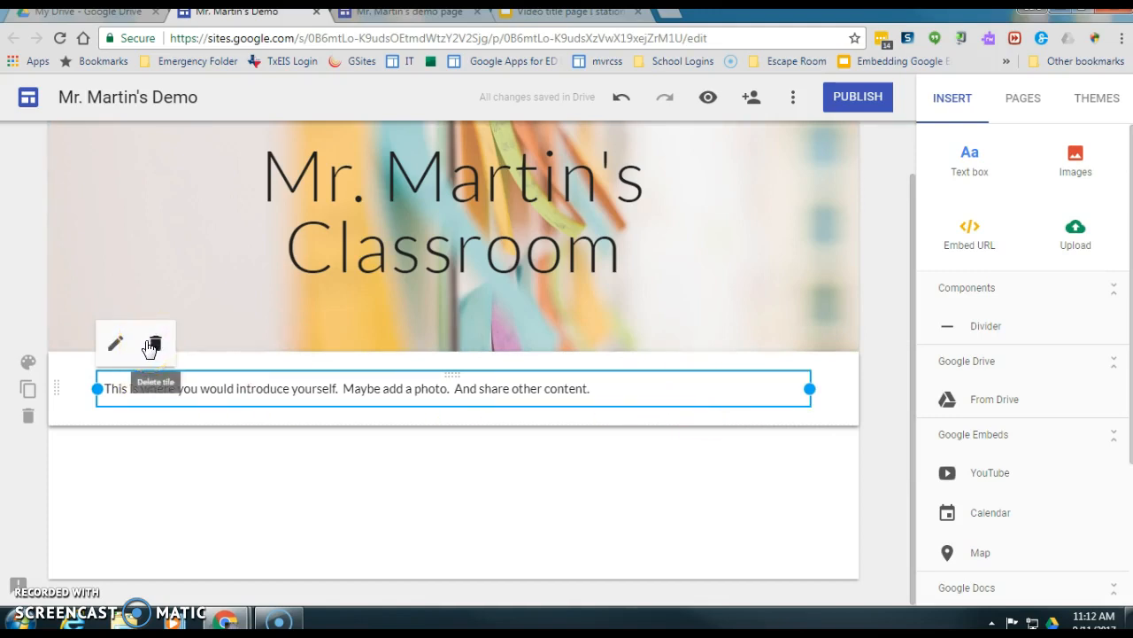
click(116, 345)
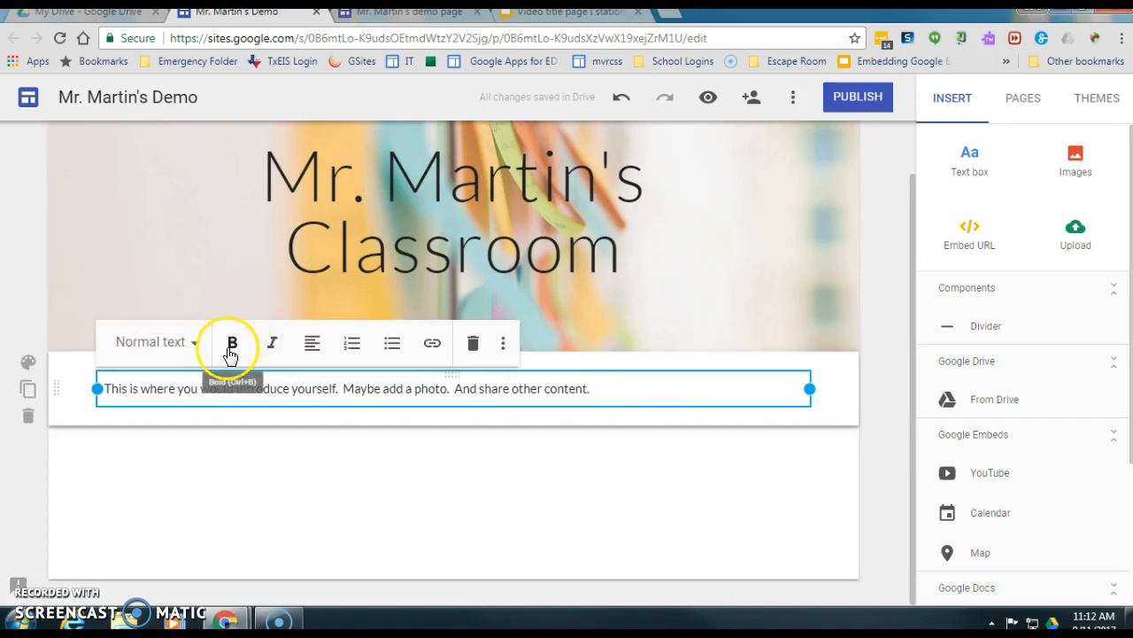
click(195, 349)
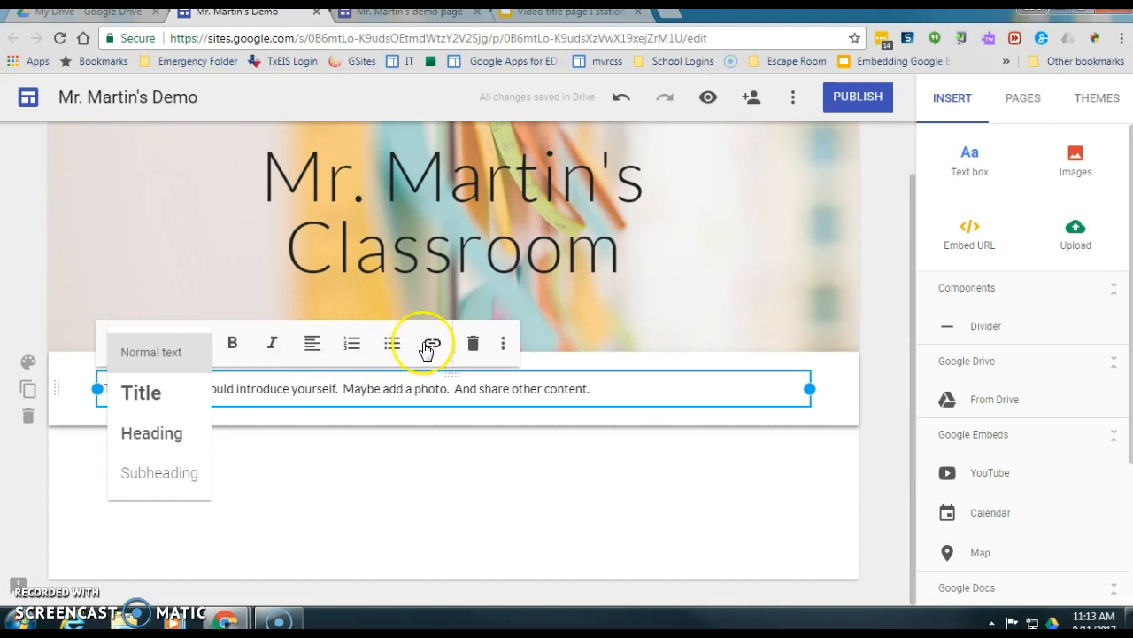
click(501, 347)
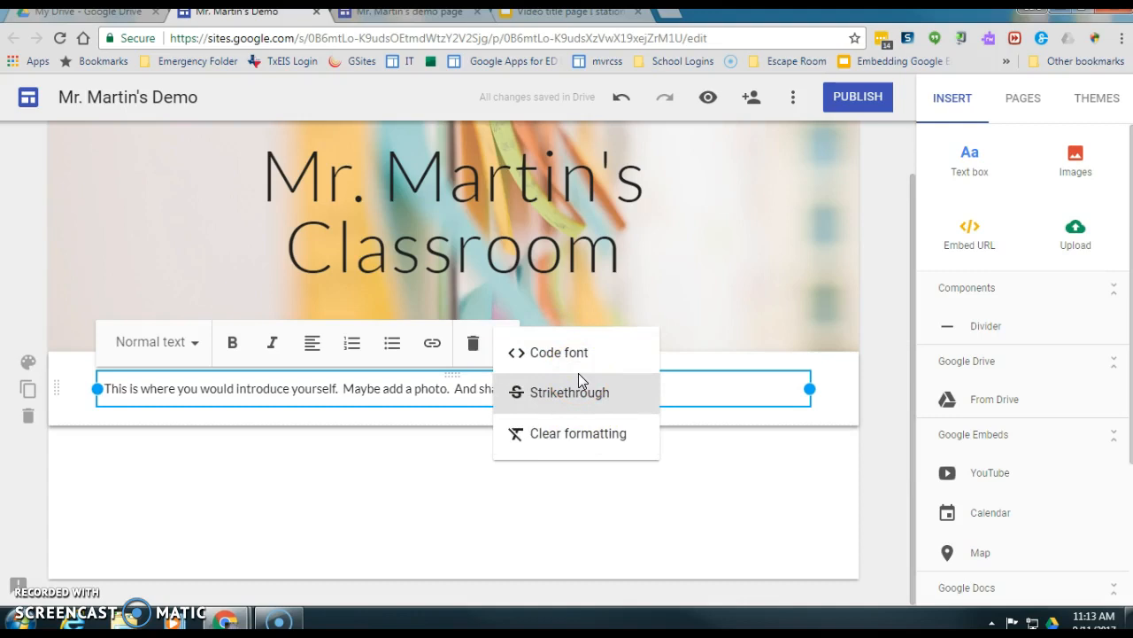
click(698, 489)
- Narrow the intro text box to the left of its section so the text wraps onto three lines
click(640, 390)
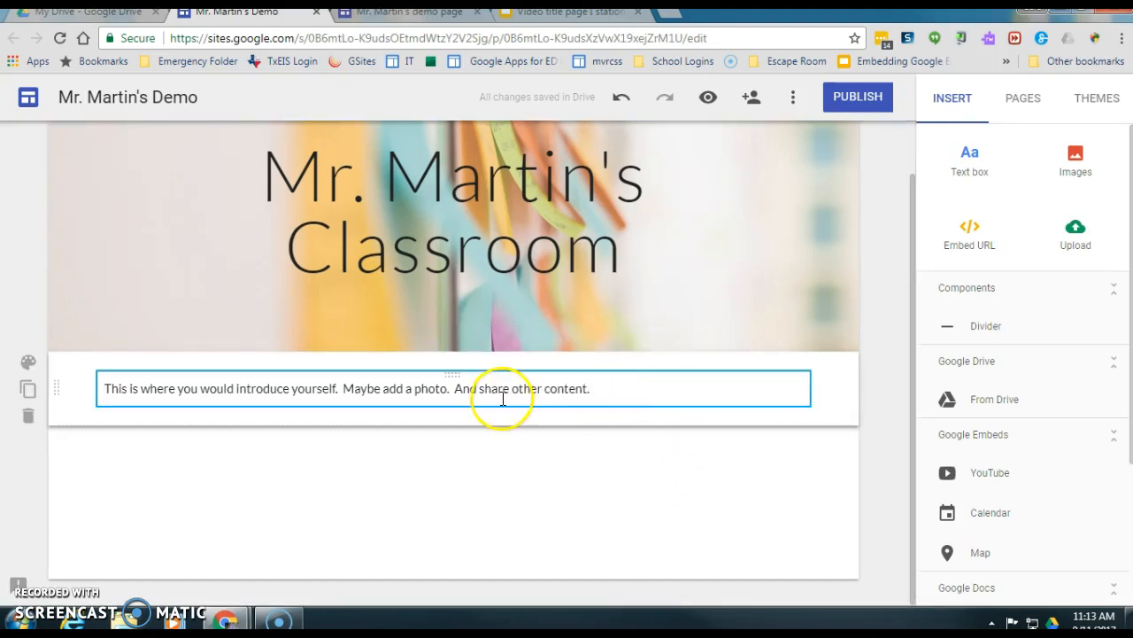
click(485, 398)
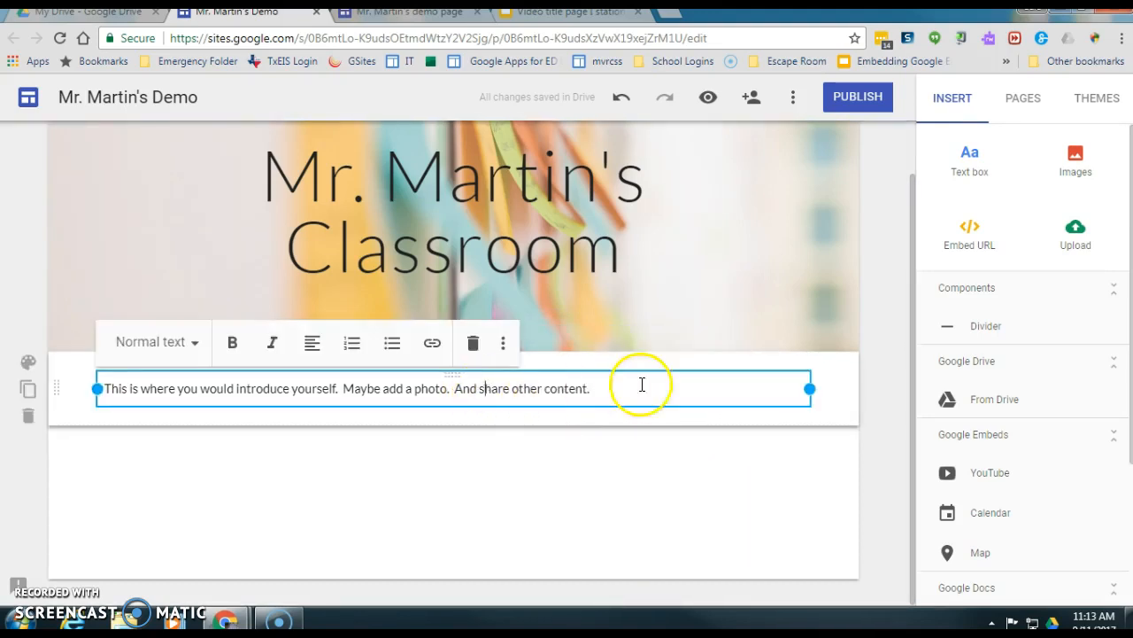
drag(810, 390, 319, 388)
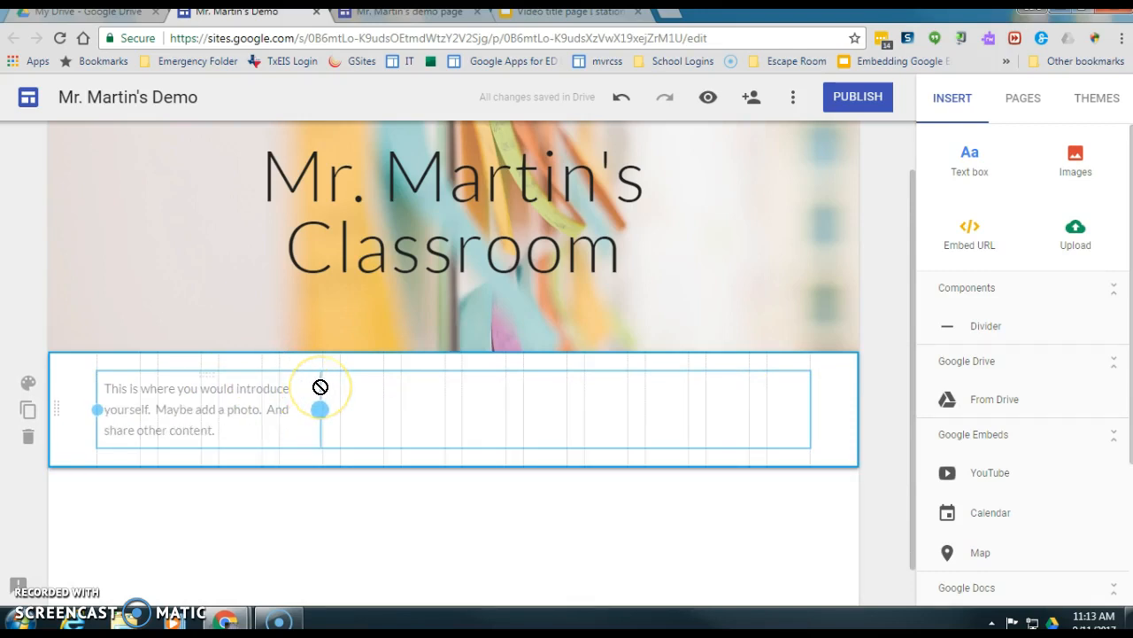
drag(320, 387, 318, 384)
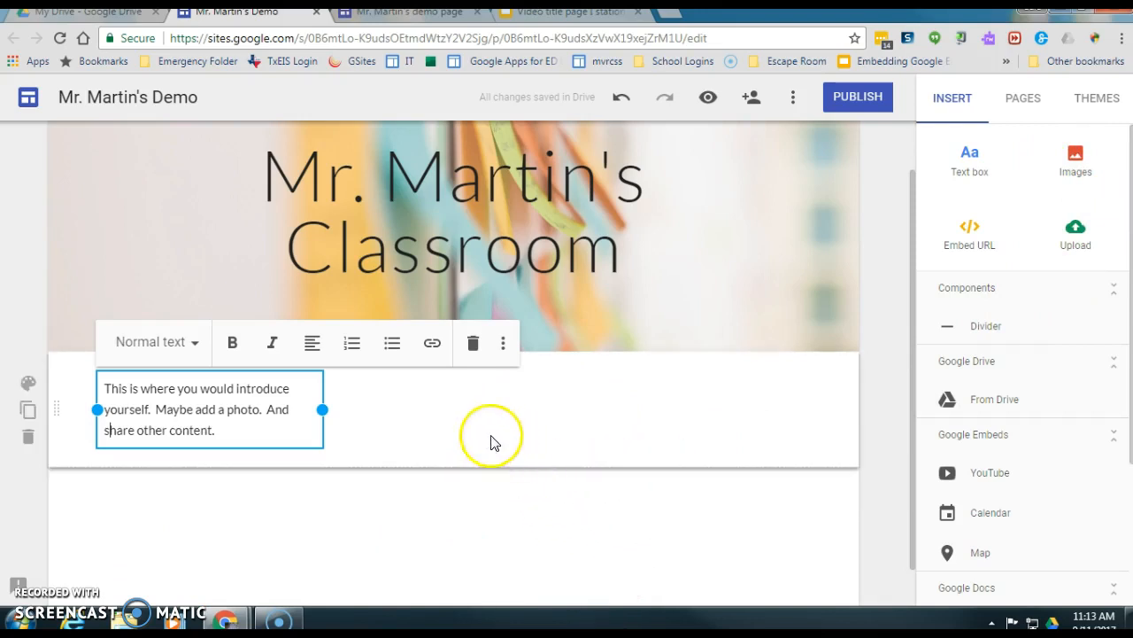
click(525, 409)
double_click(525, 409)
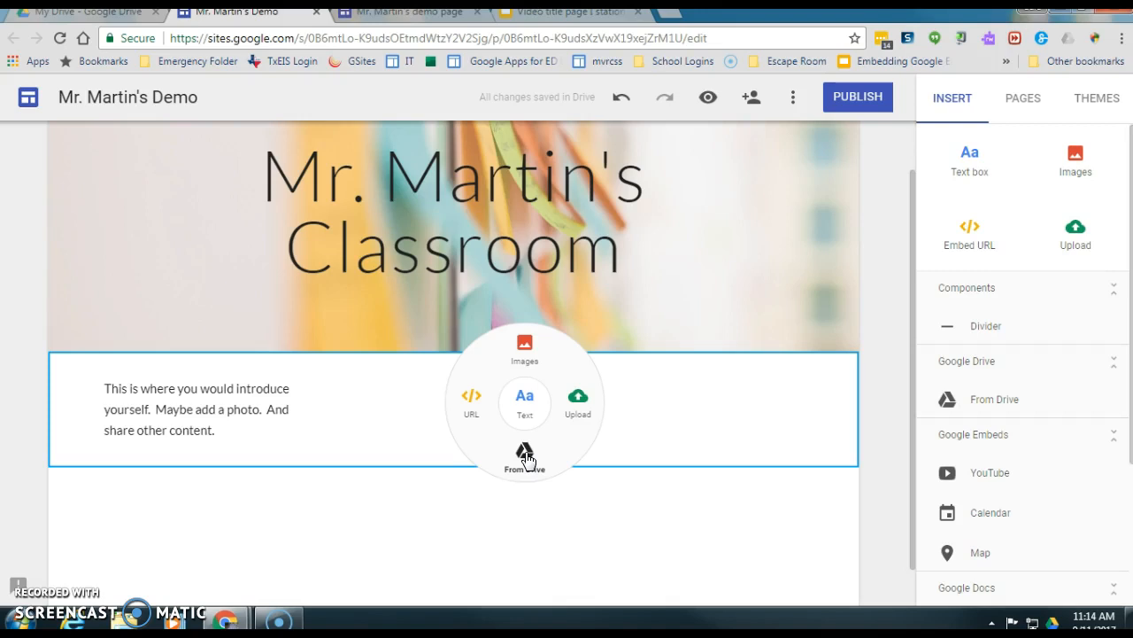
- Insert the portrait photo dale.jpg from Google Drive into the section
click(524, 348)
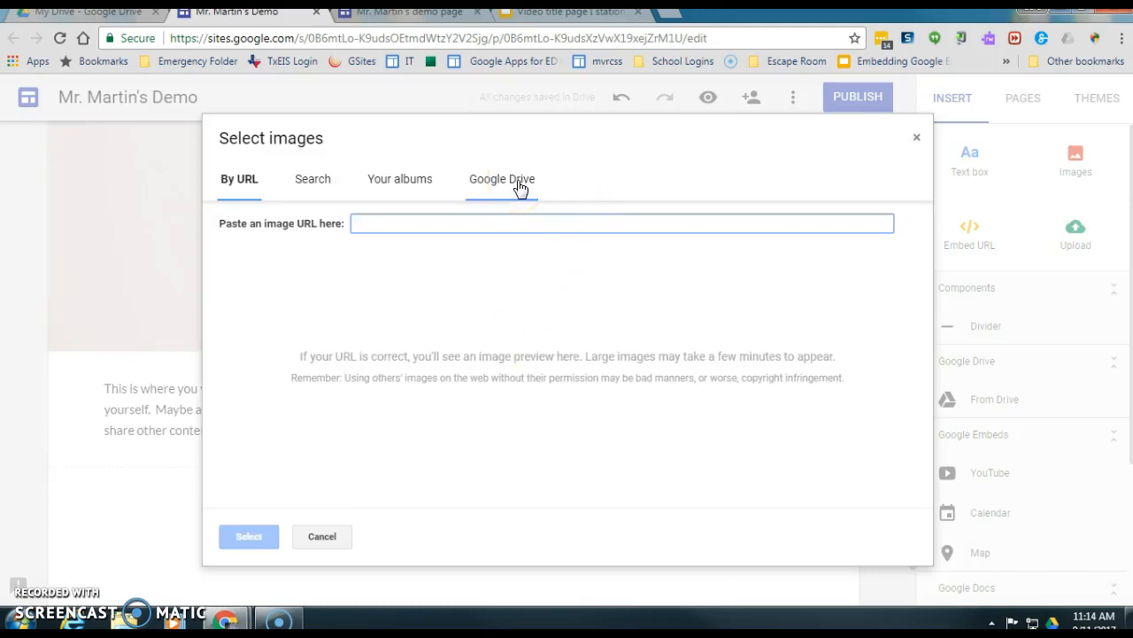
click(520, 187)
click(283, 227)
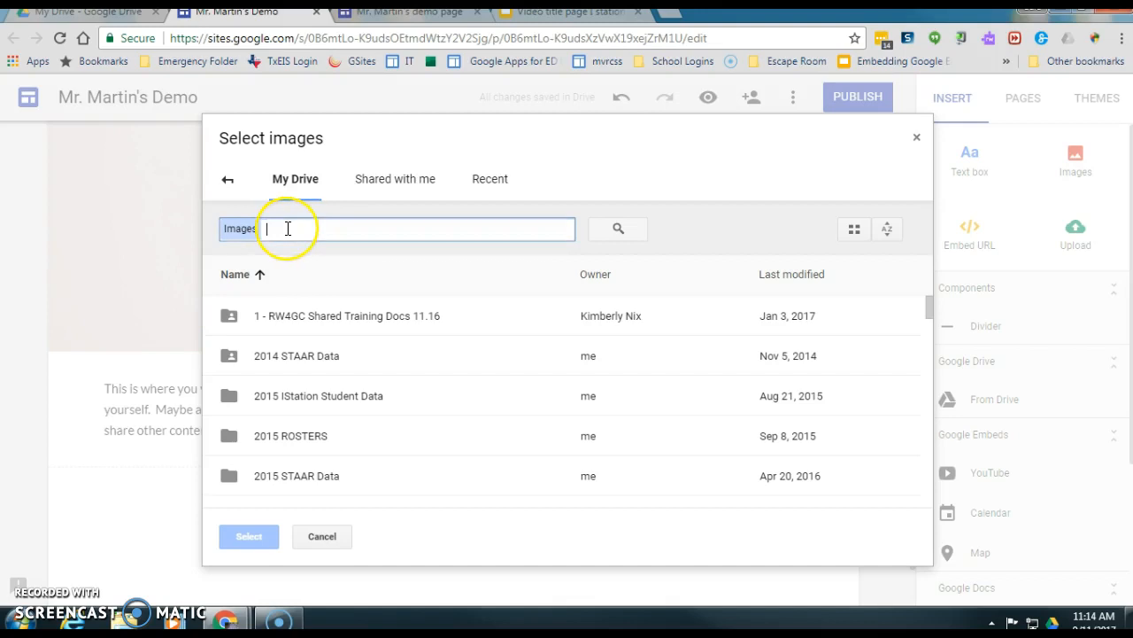
text(dale)
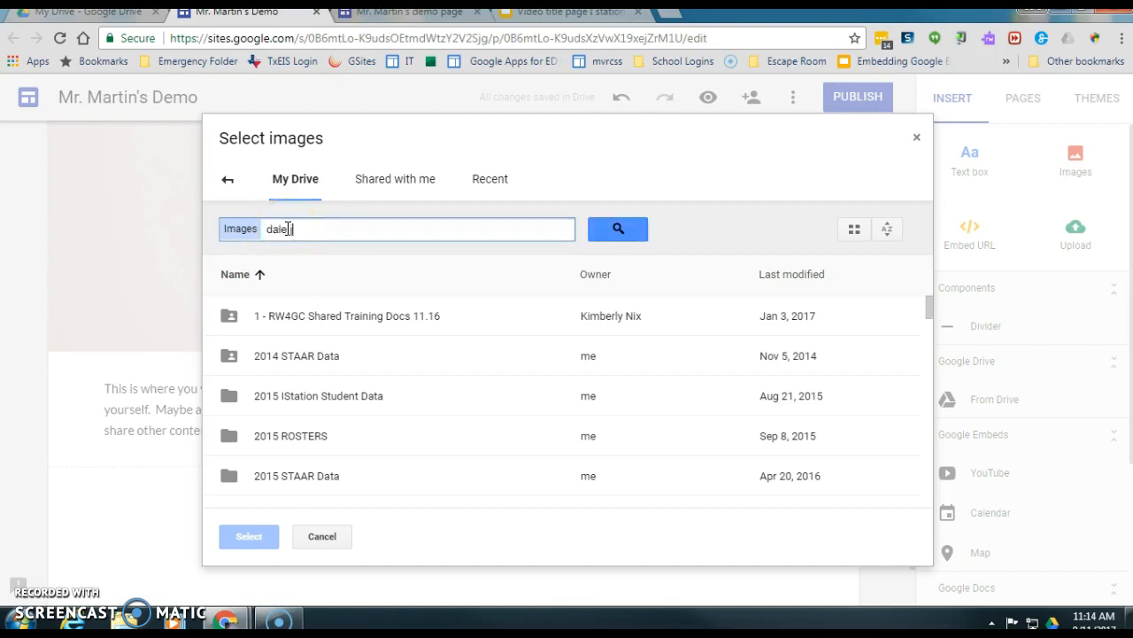
text(.jpg)
key(Return)
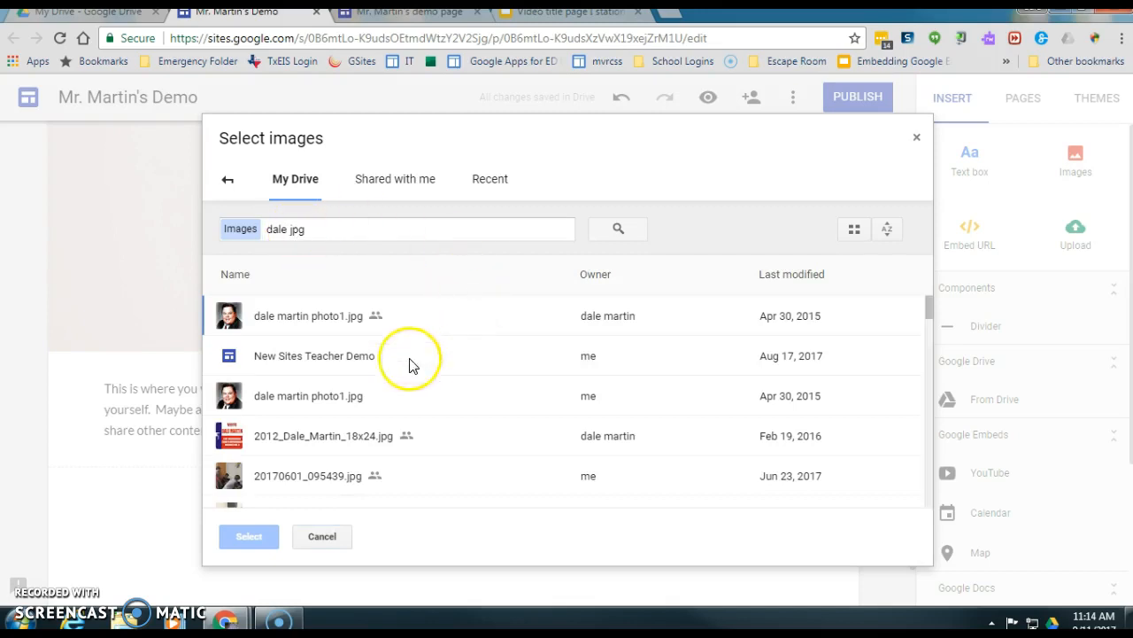
double_click(295, 318)
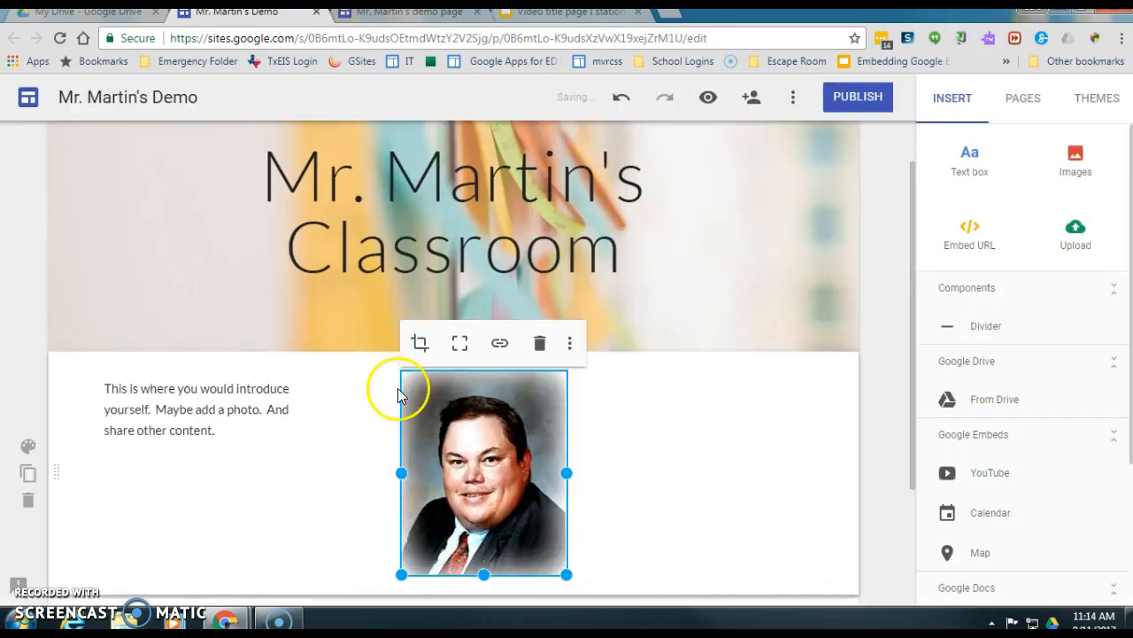
- Move the photo beside the intro text and shrink it to a small size
drag(478, 457, 749, 450)
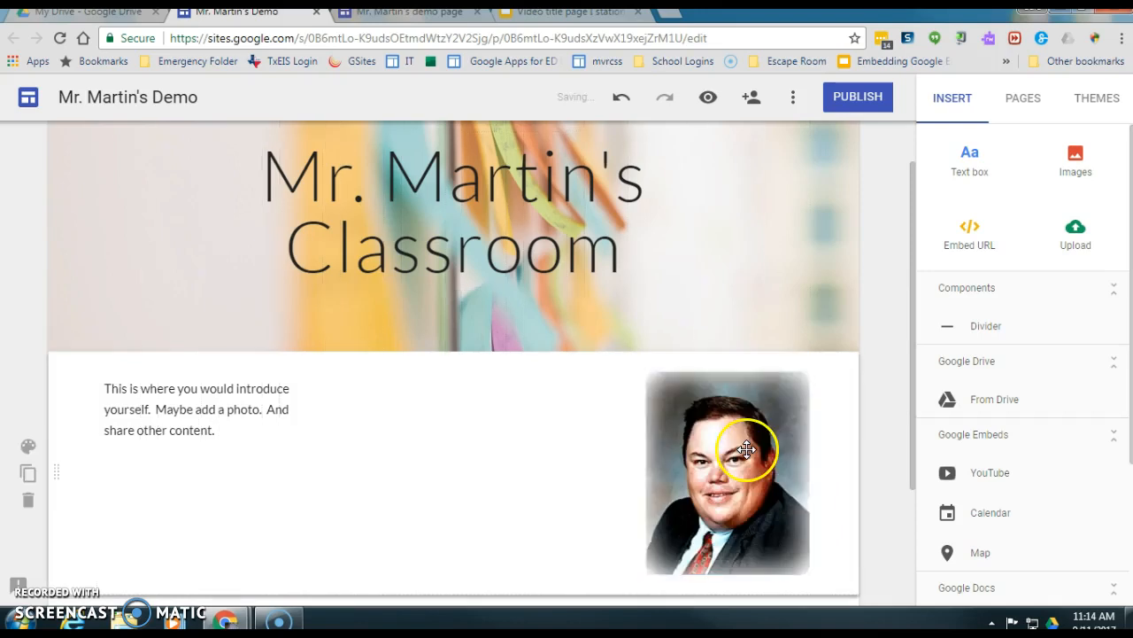
click(794, 564)
drag(807, 574, 318, 416)
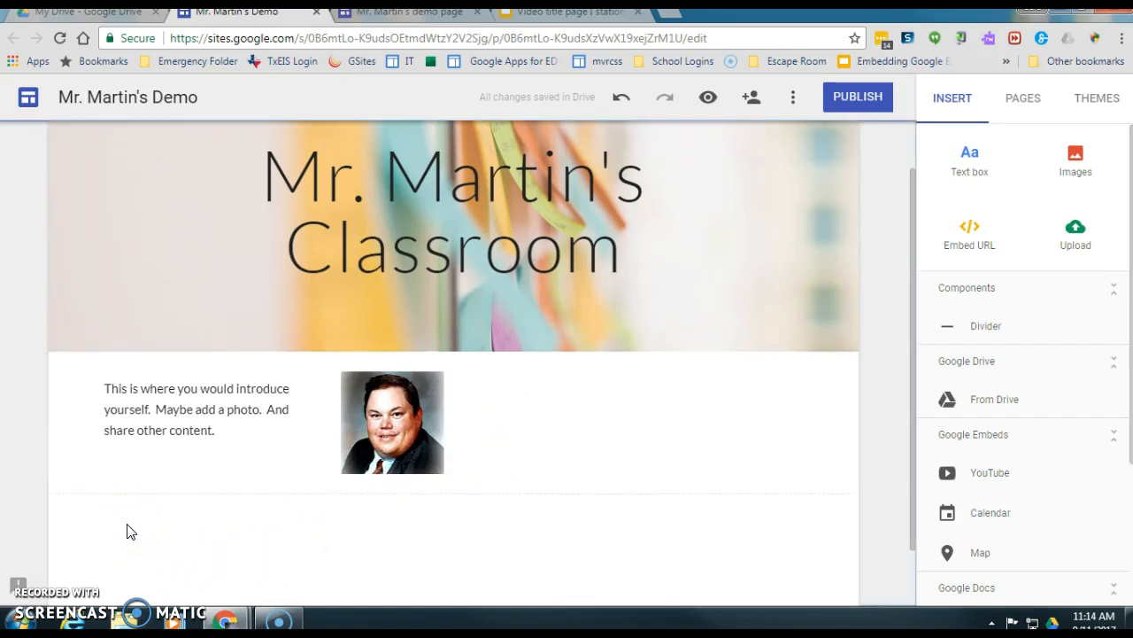
- Embed the 'Teacher Websites using New Google Sites' slideshow found by searching Drive for 'video title page'
scroll(127, 531, down, 1)
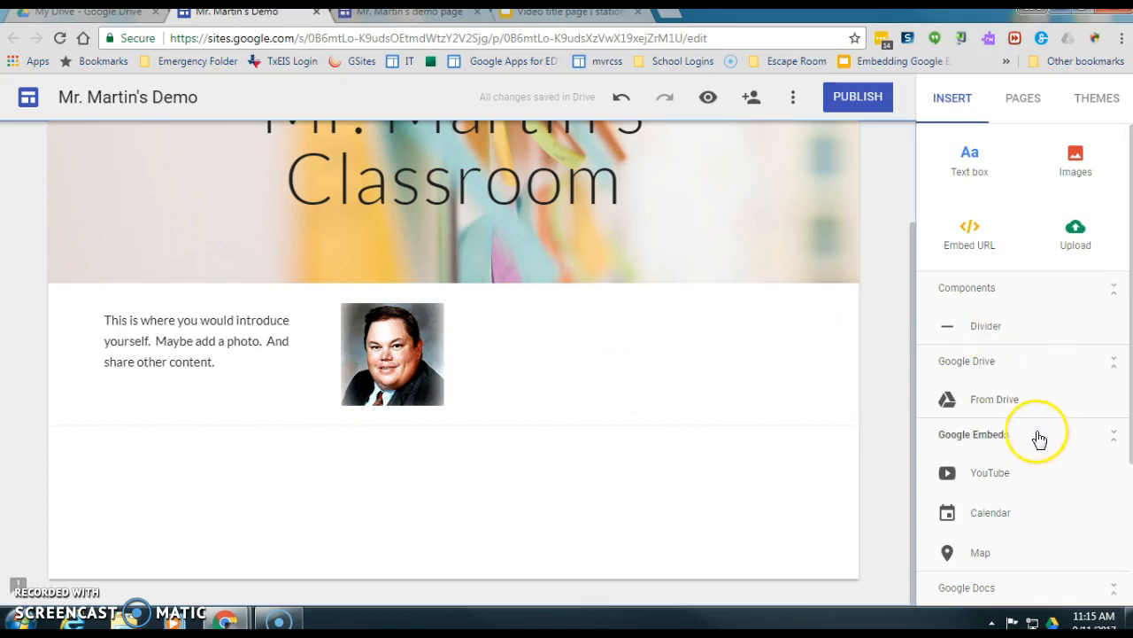
click(996, 403)
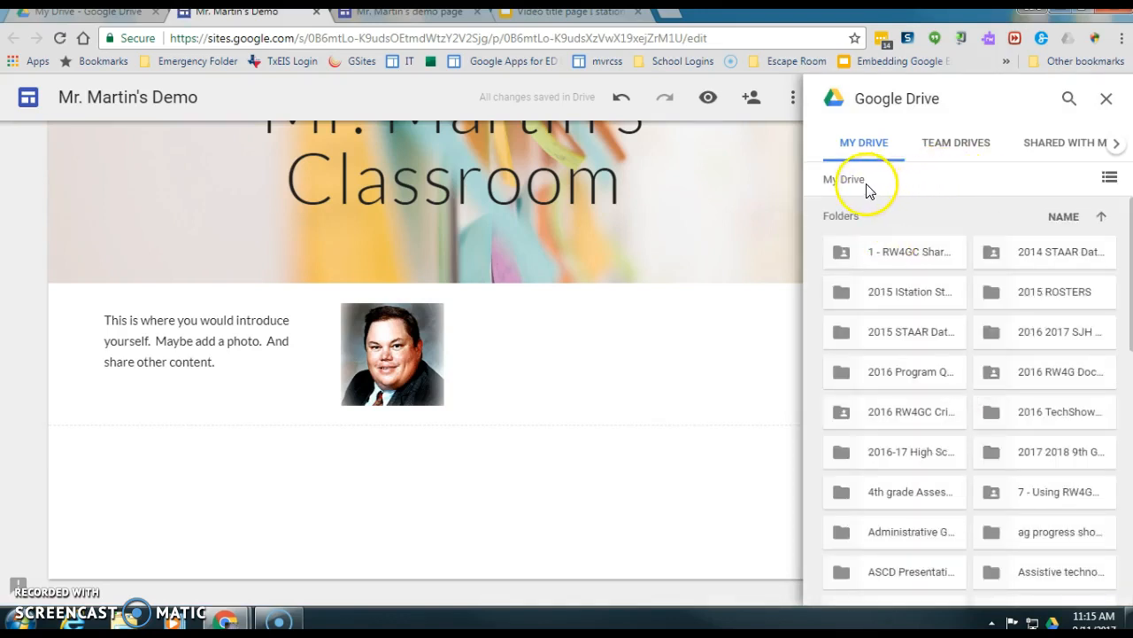
click(1068, 99)
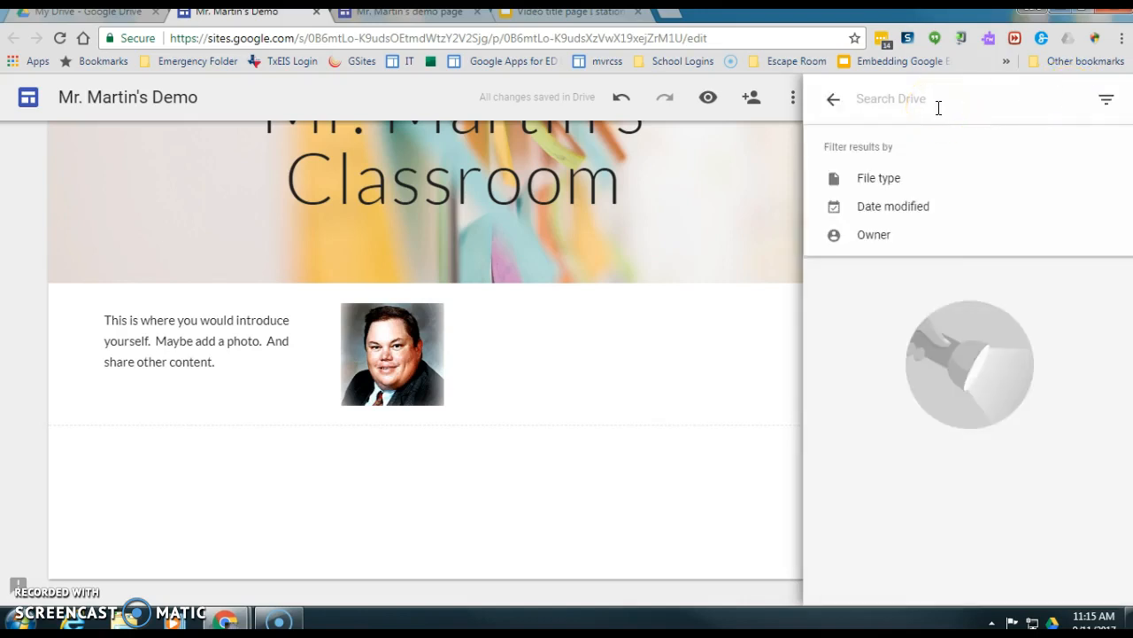
text(video title page)
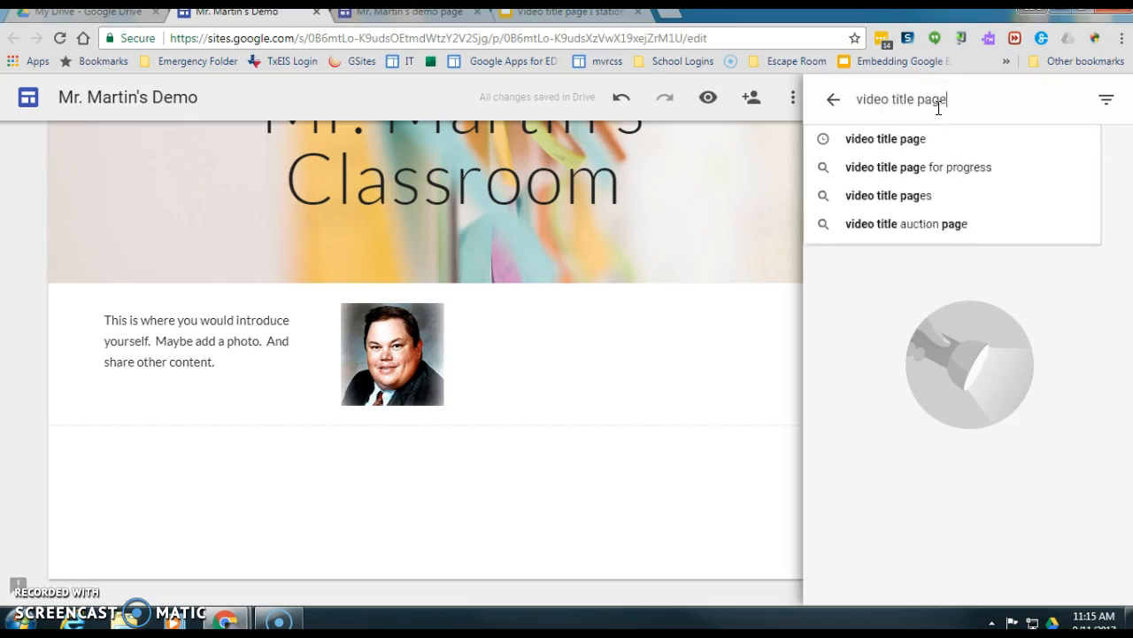
key(Return)
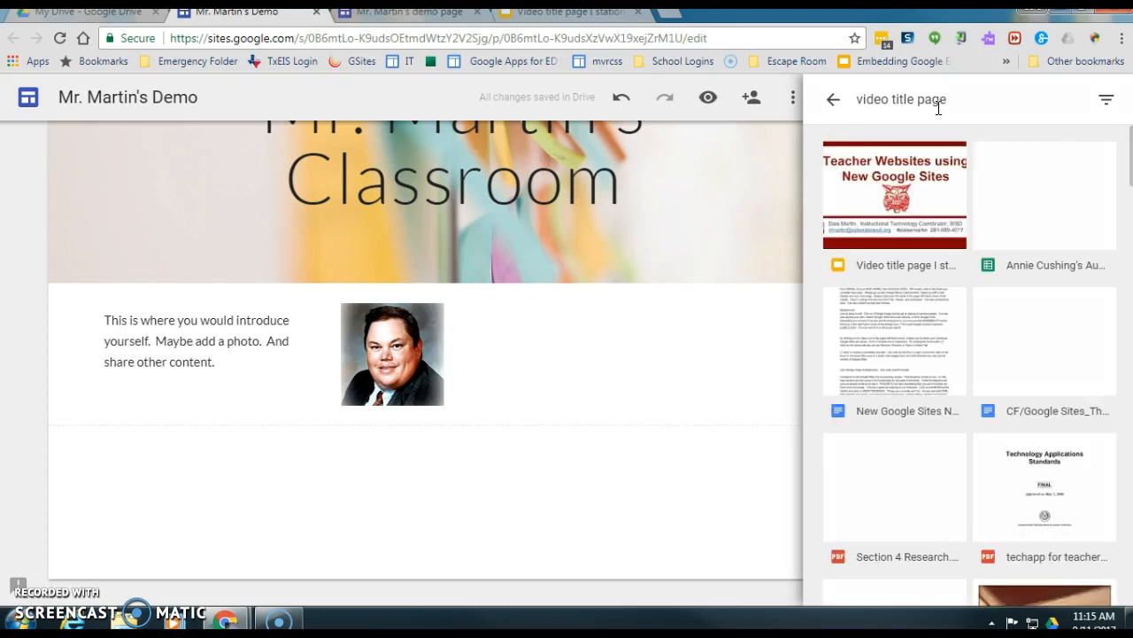
click(901, 183)
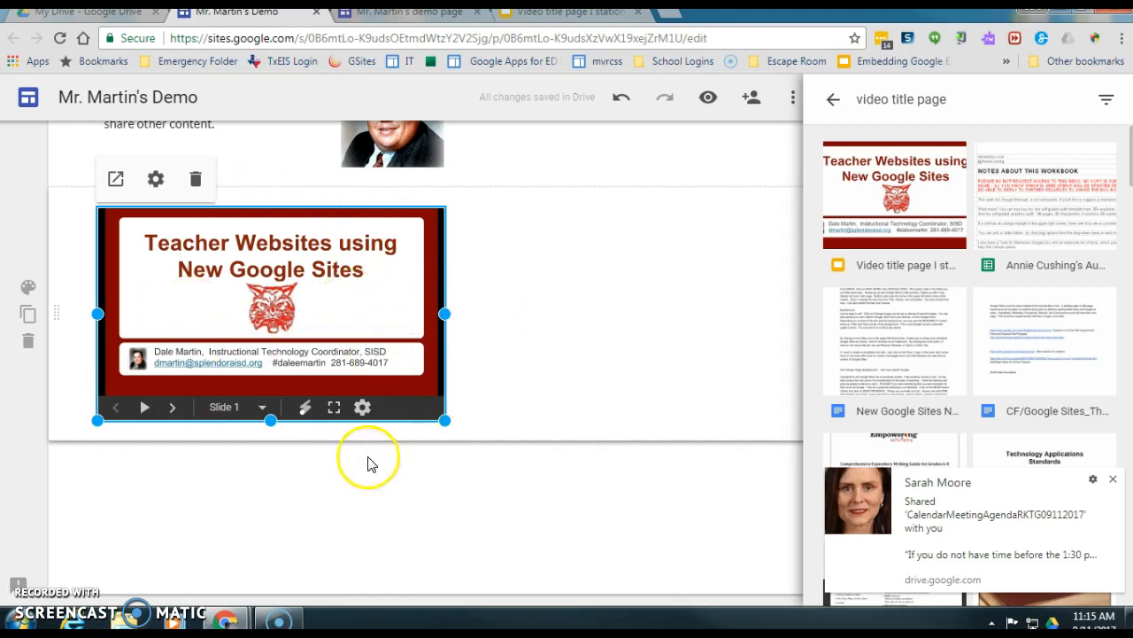
- Dismiss the sharing notification and close the Drive file picker
click(263, 483)
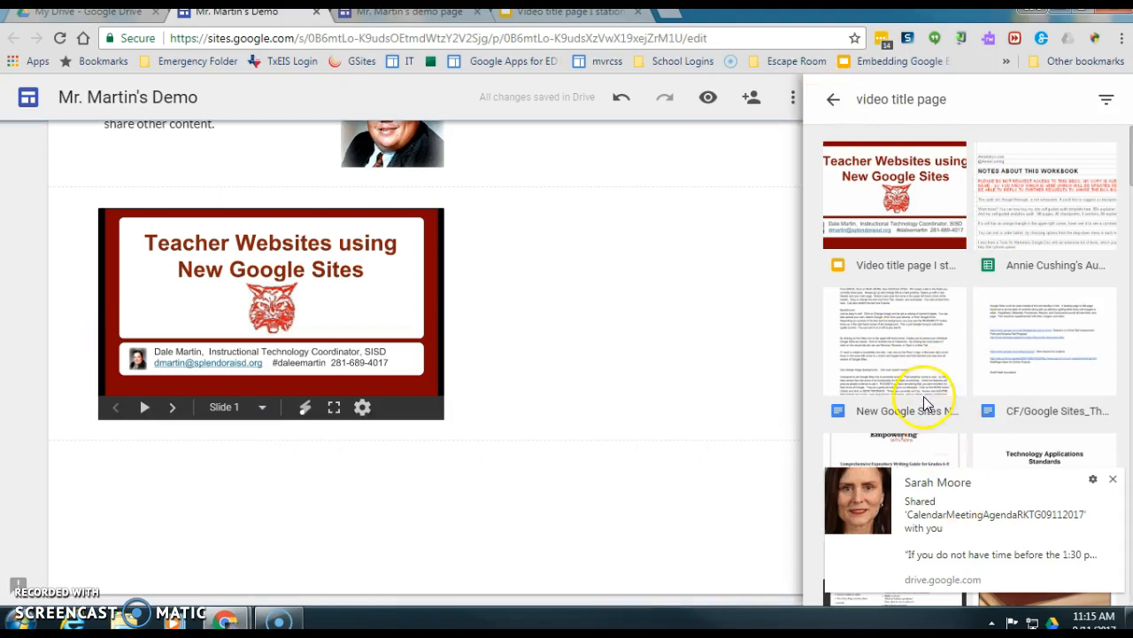
click(1113, 481)
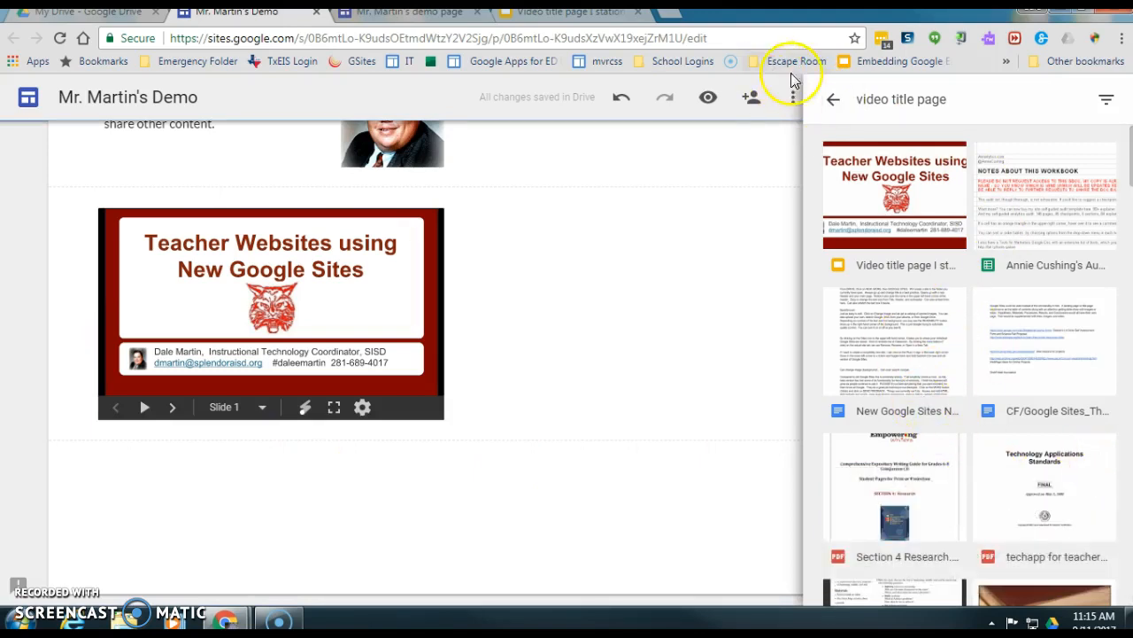
click(835, 104)
click(1106, 99)
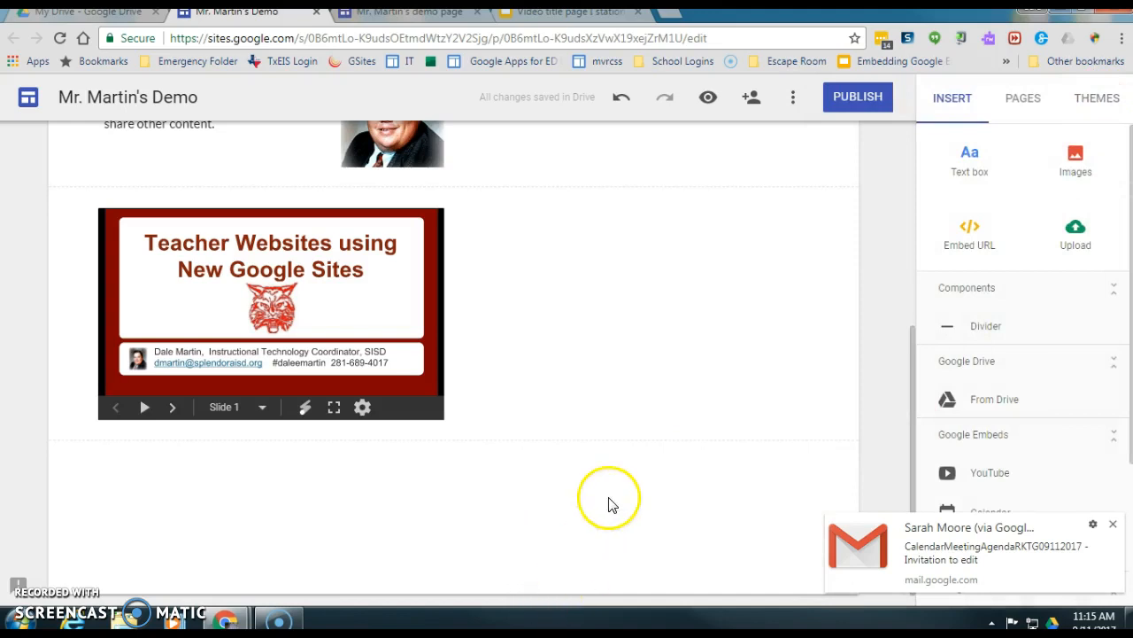
- Add a text box beside the slideshow reading 'and say something to my students about this presentation.'
click(1114, 529)
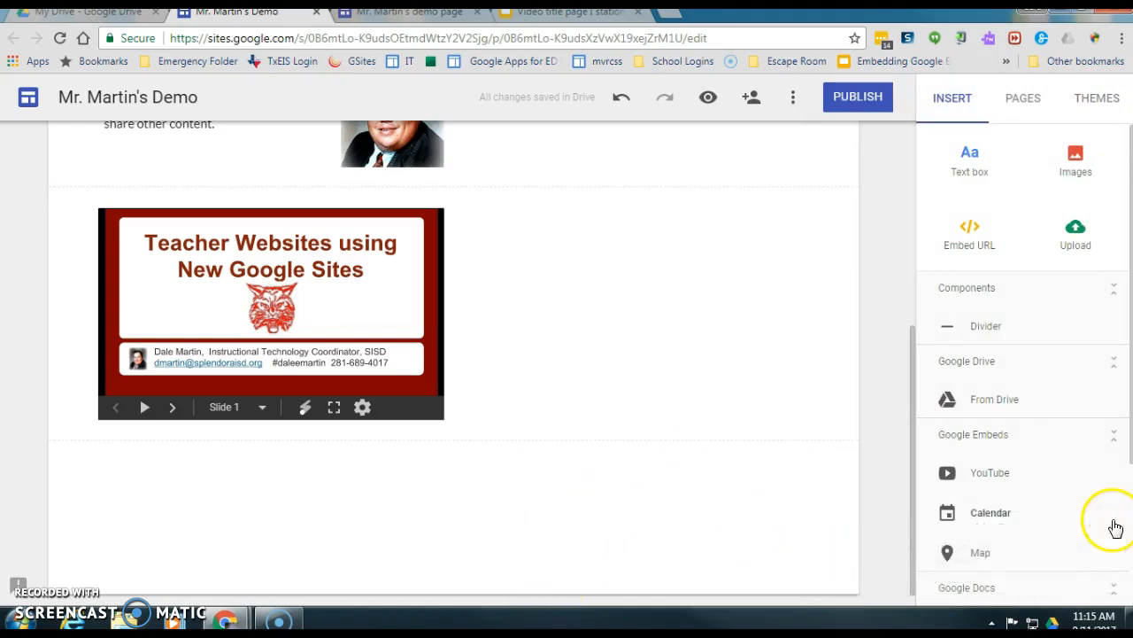
click(433, 267)
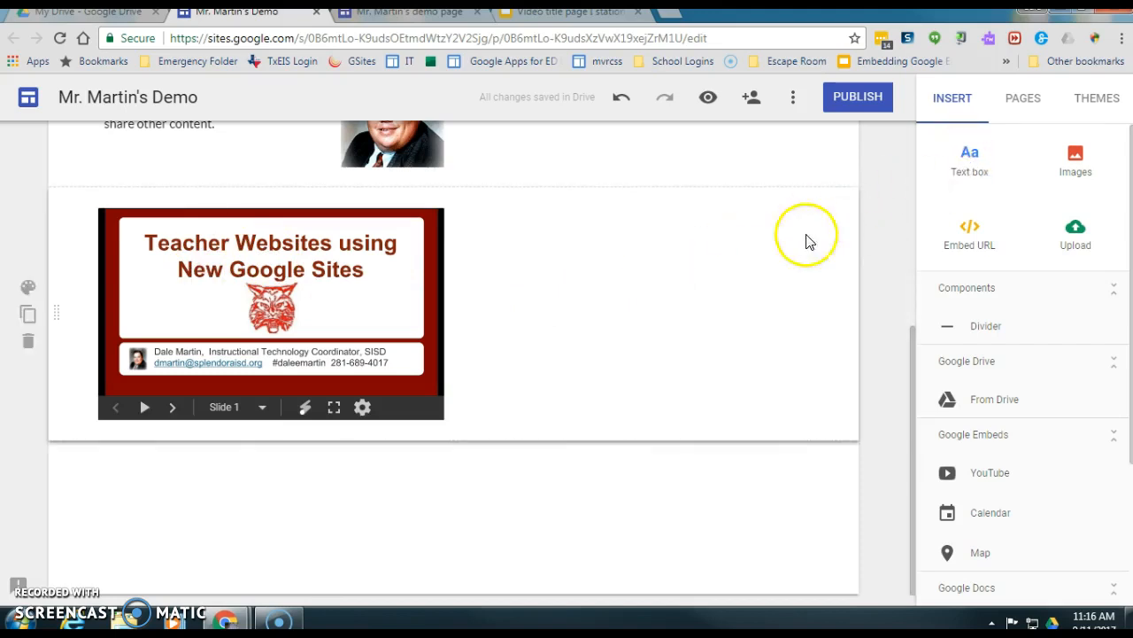
double_click(602, 283)
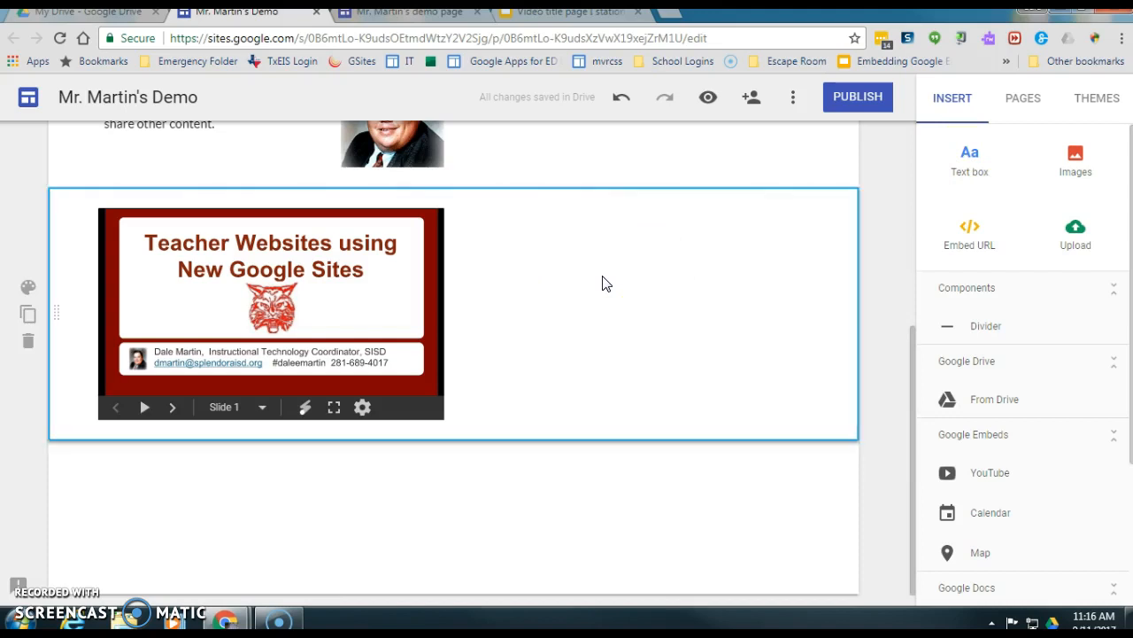
click(602, 281)
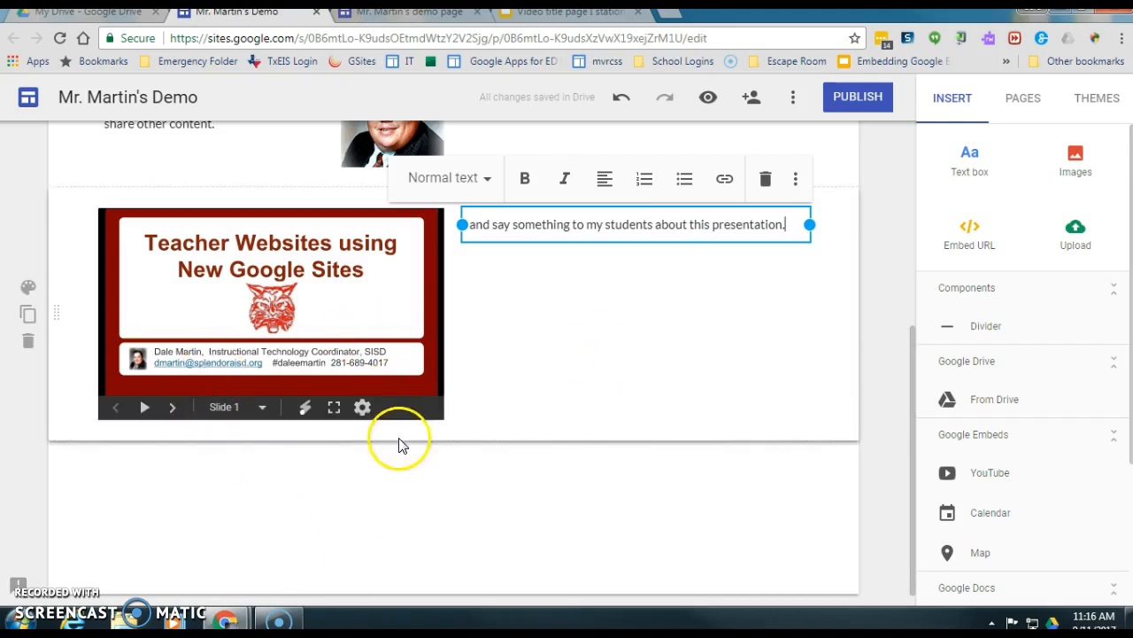
click(322, 472)
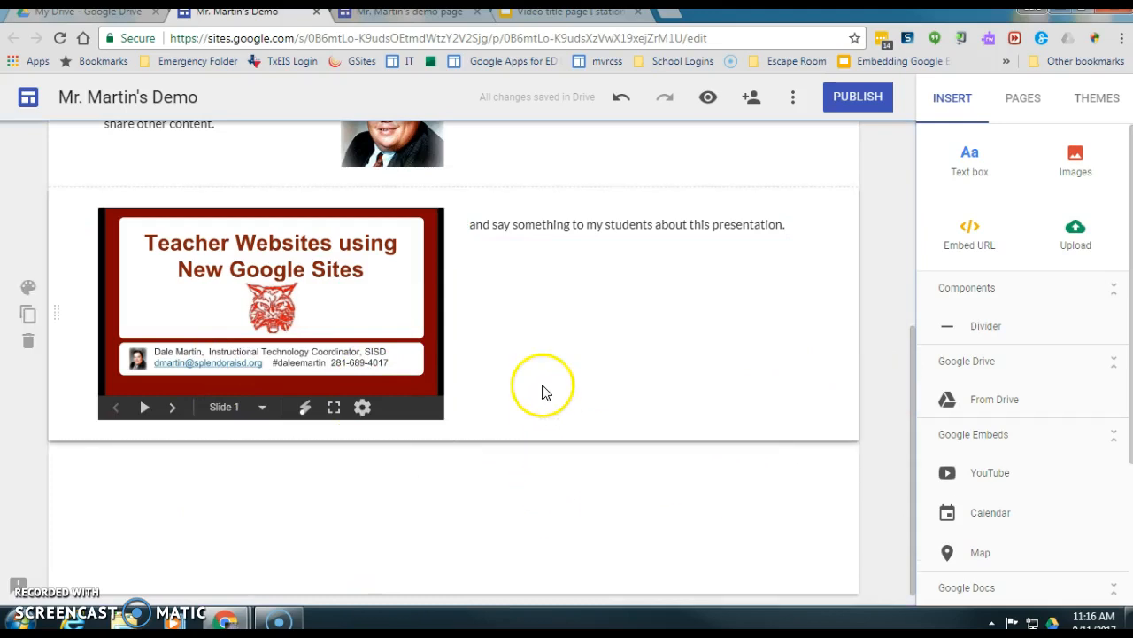
scroll(543, 392, up, 4)
scroll(543, 392, up, 1)
click(702, 371)
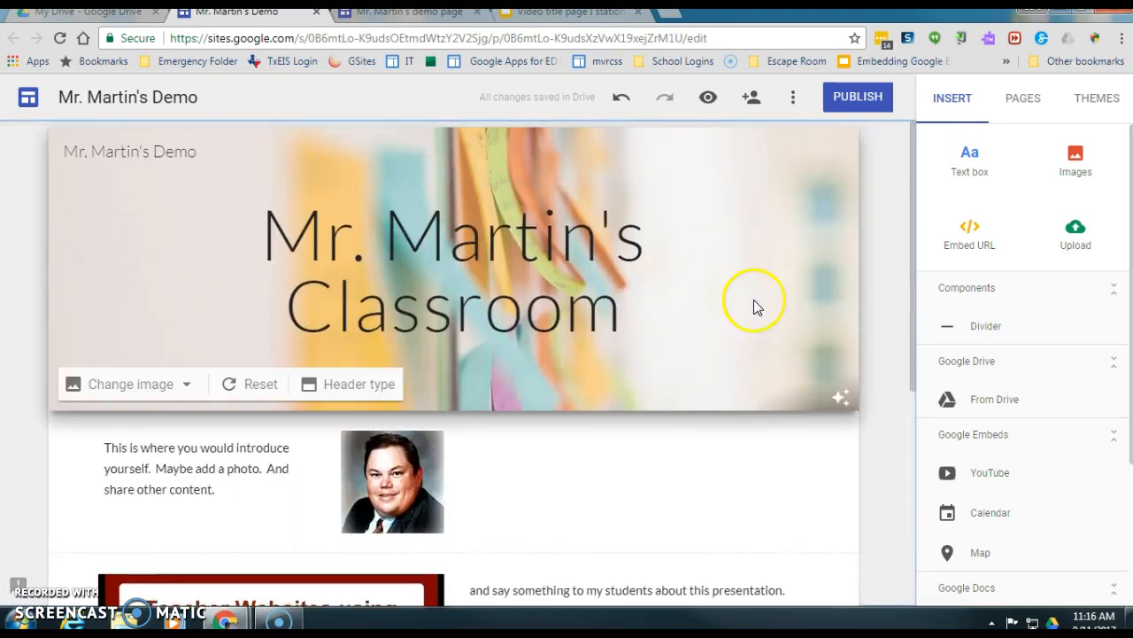
scroll(754, 301, down, 5)
click(121, 260)
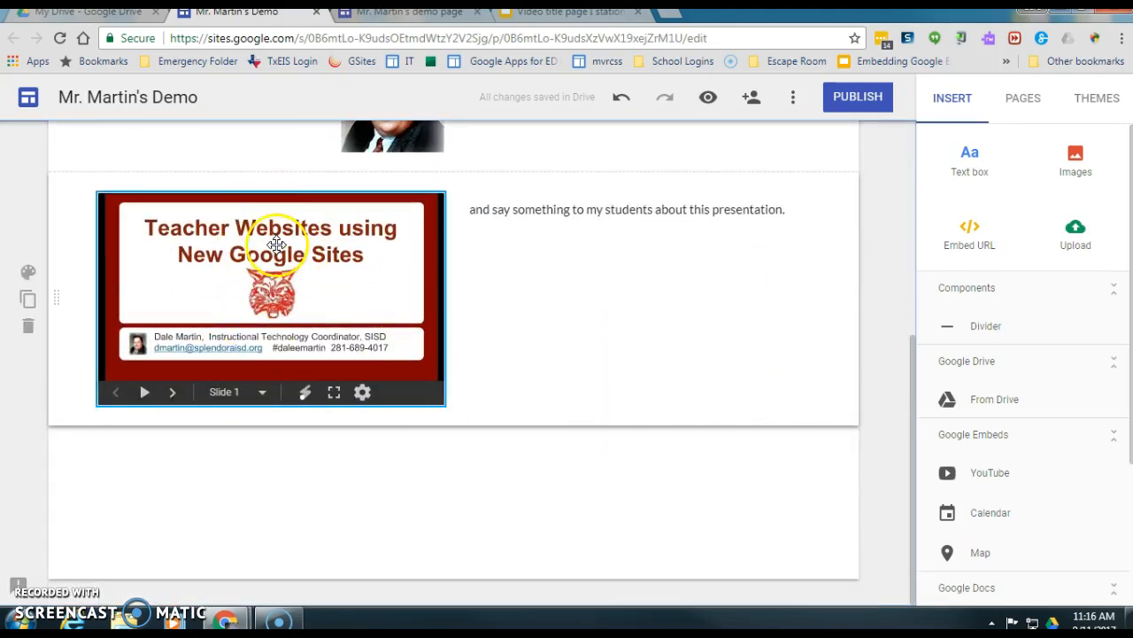
click(650, 342)
scroll(650, 343, up, 1)
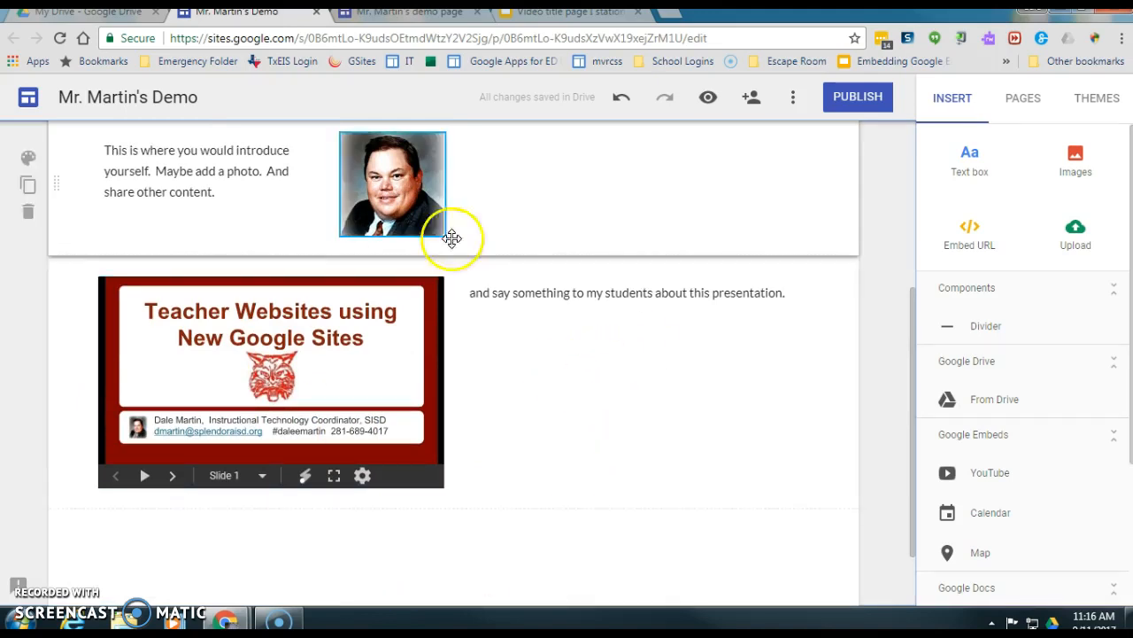
scroll(329, 520, down, 1)
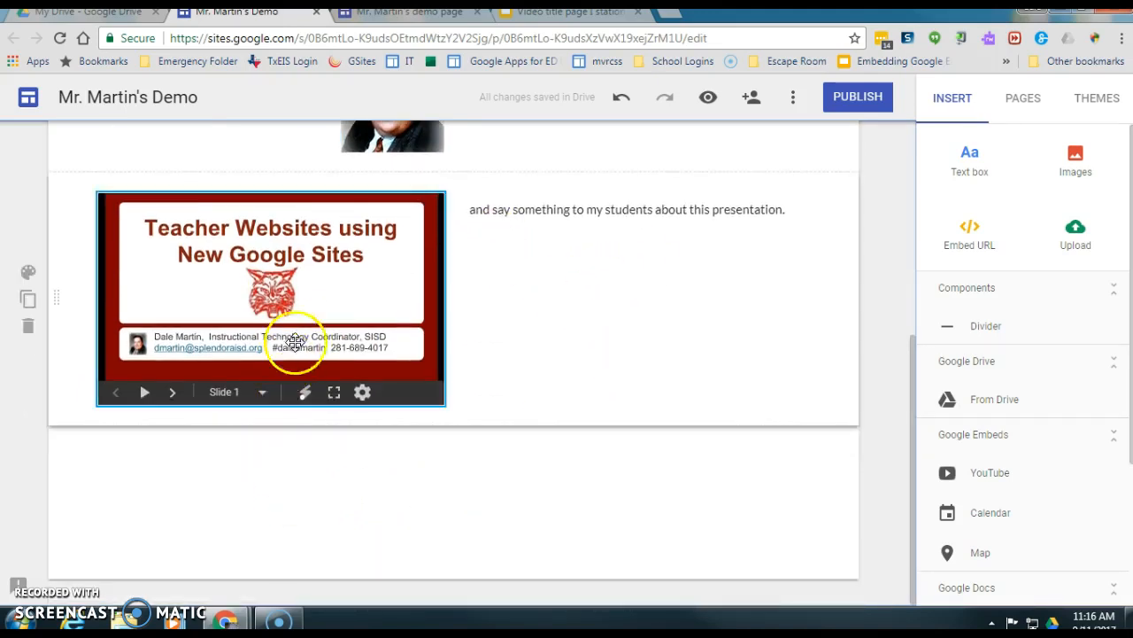
scroll(452, 518, up, 1)
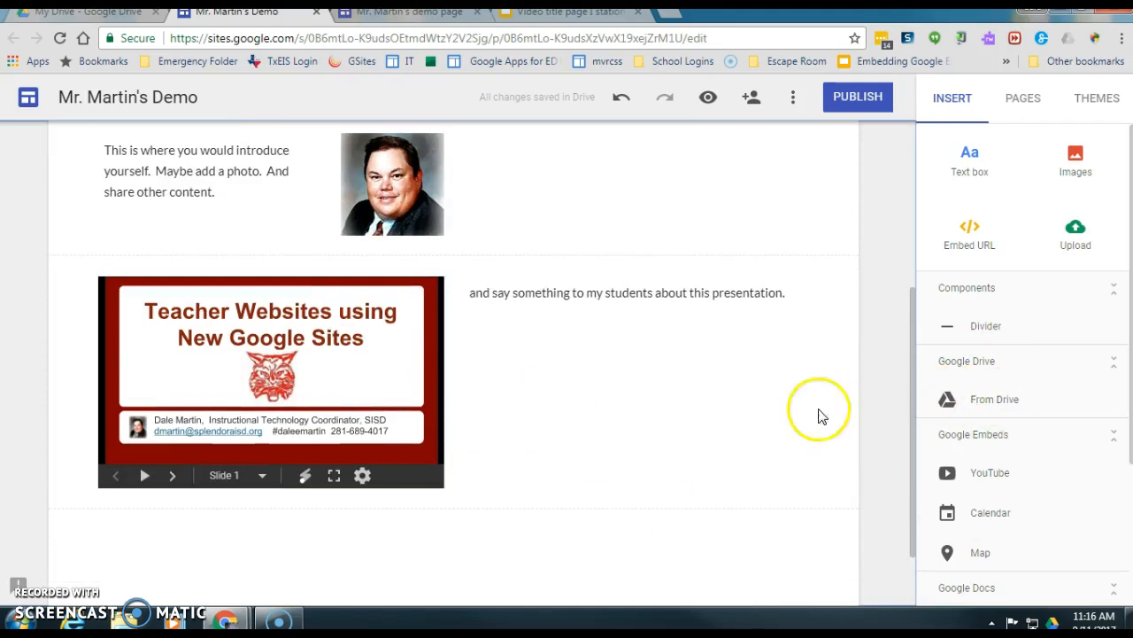
scroll(687, 433, up, 2)
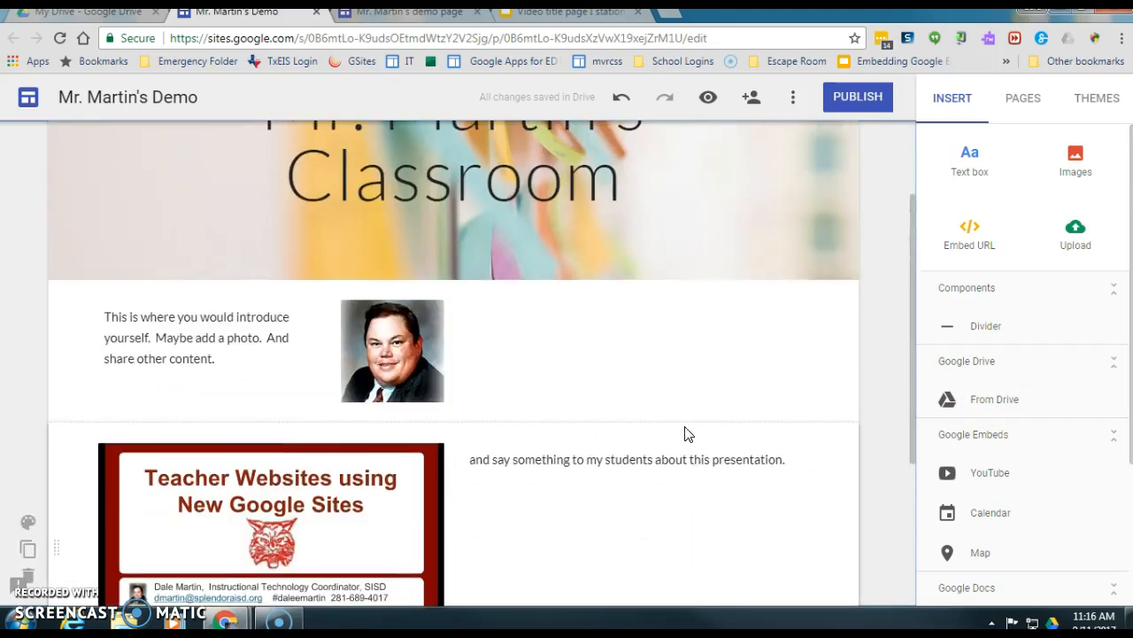
scroll(687, 434, up, 2)
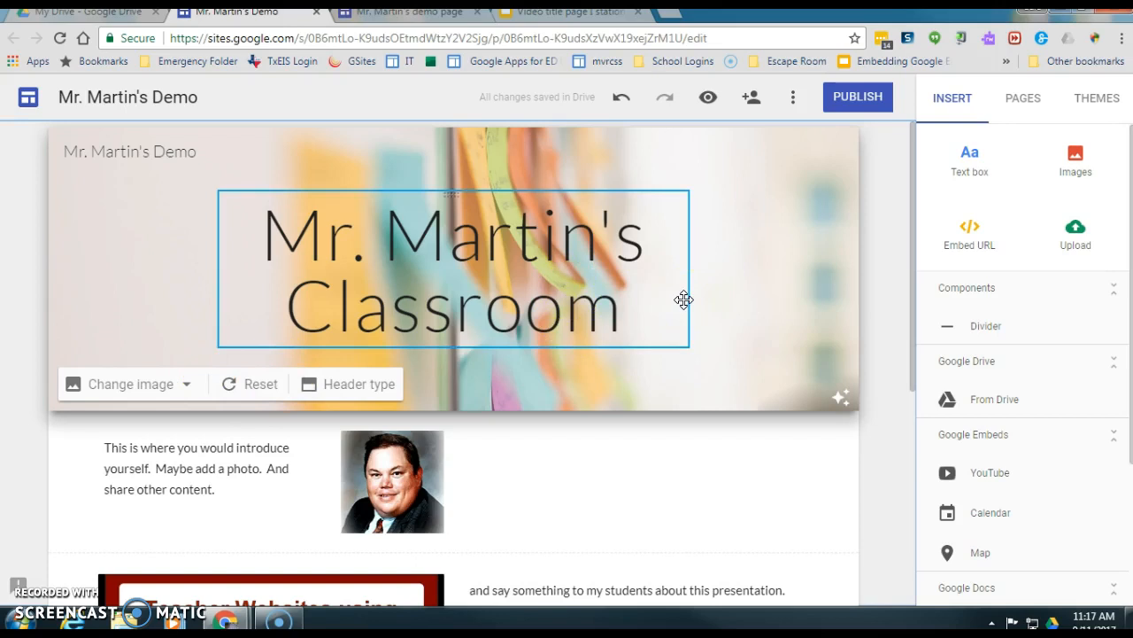
click(742, 289)
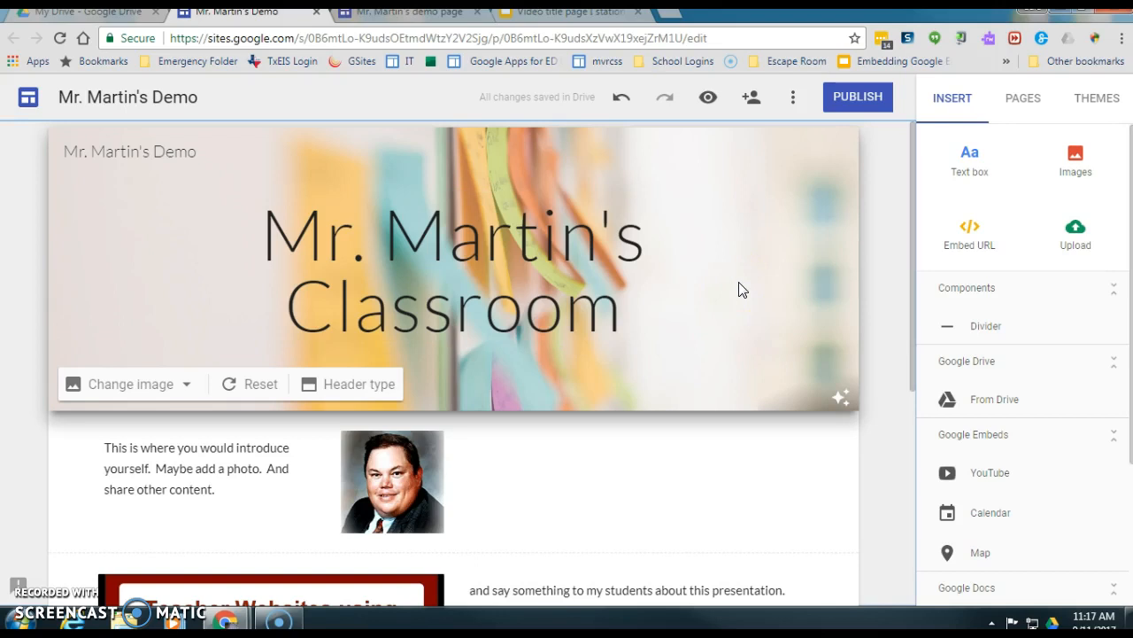
click(1020, 99)
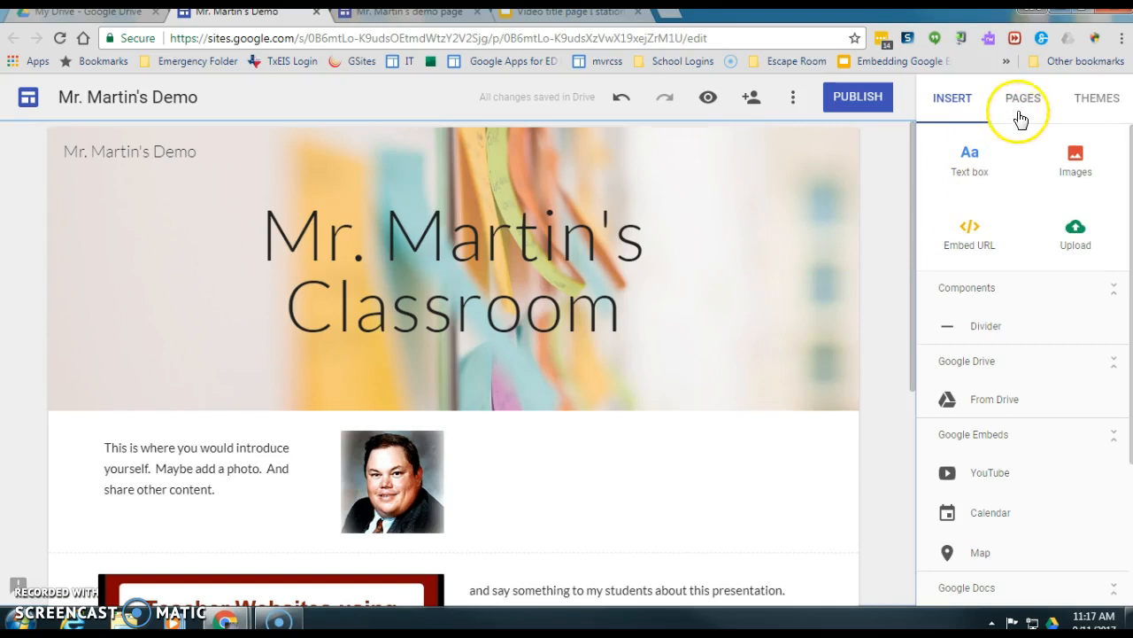
- Add a new page named Calendar to the site
click(973, 151)
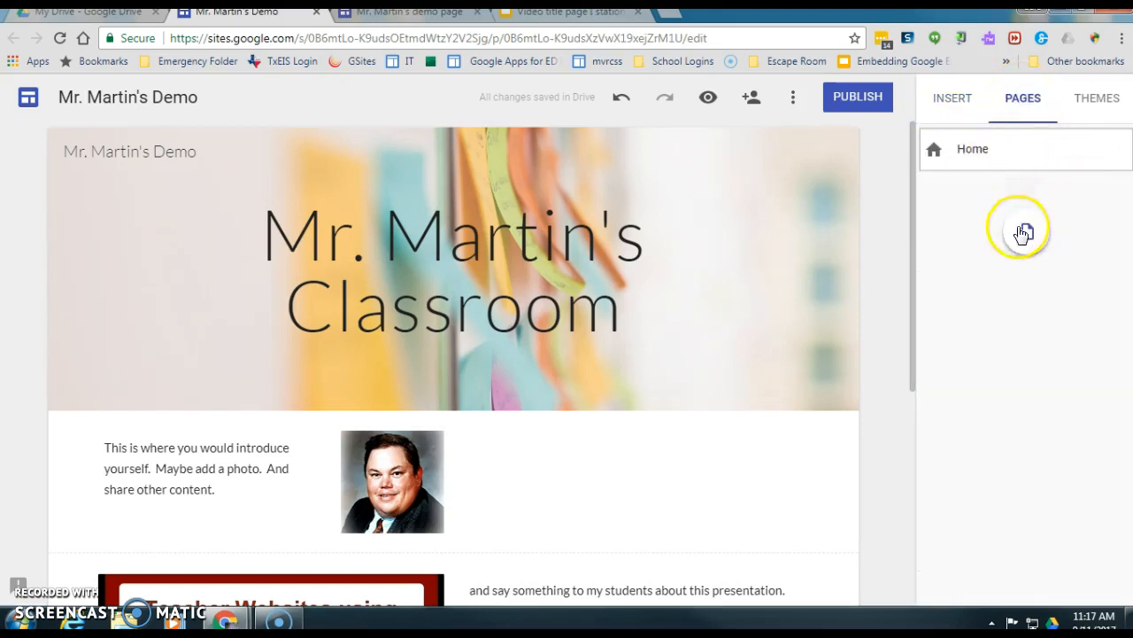
click(1025, 234)
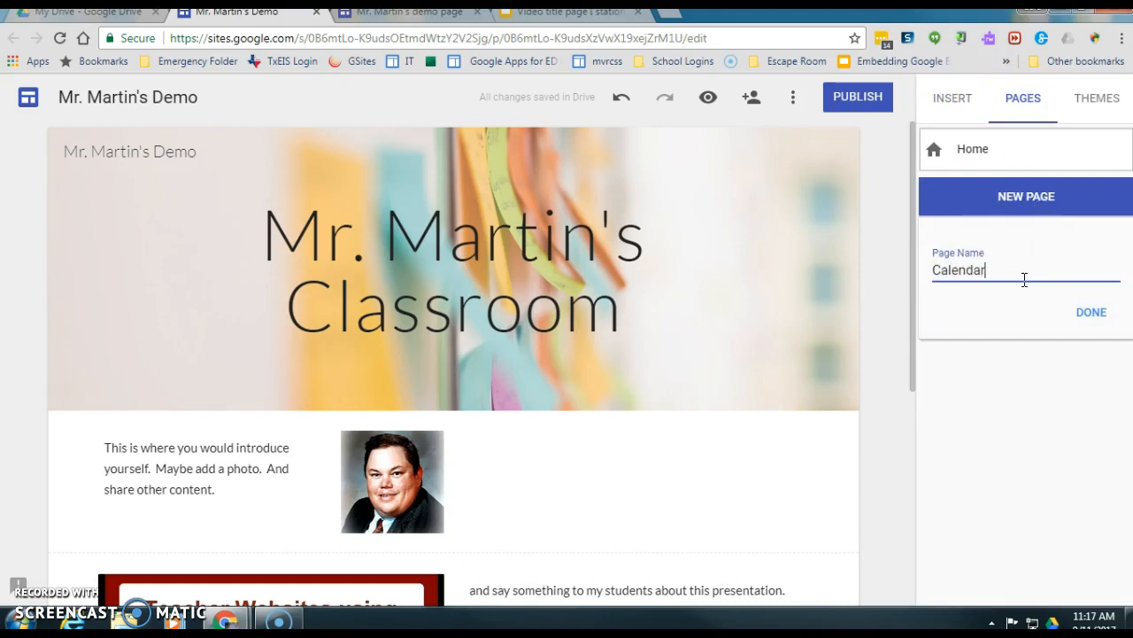
click(1096, 315)
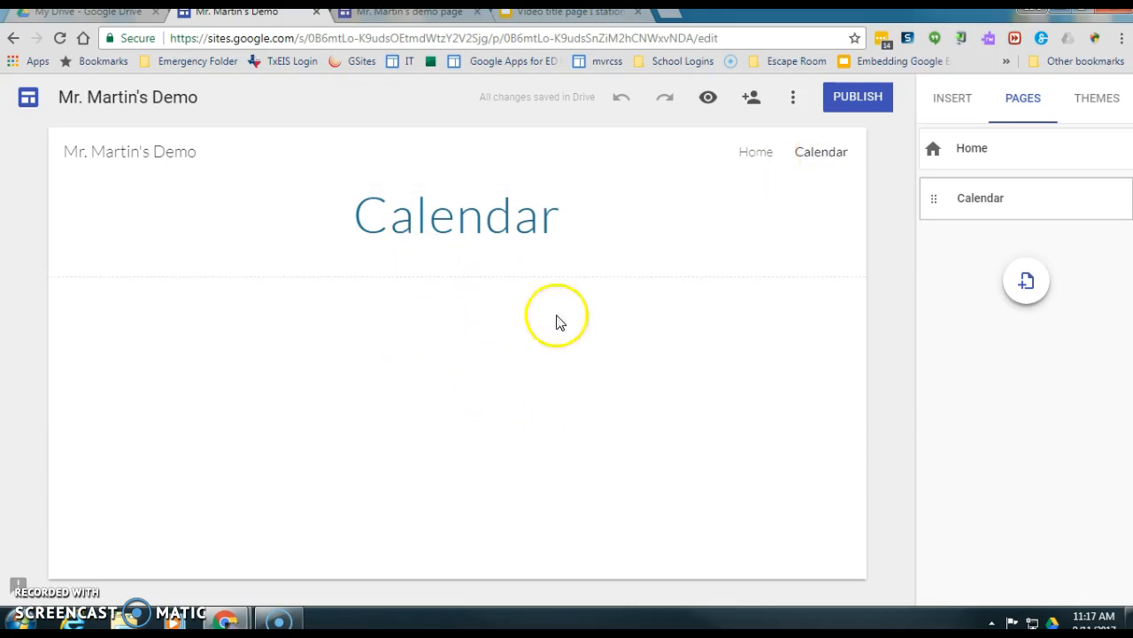
- Return to Home, then open the Calendar page with the Insert choices showing
click(762, 156)
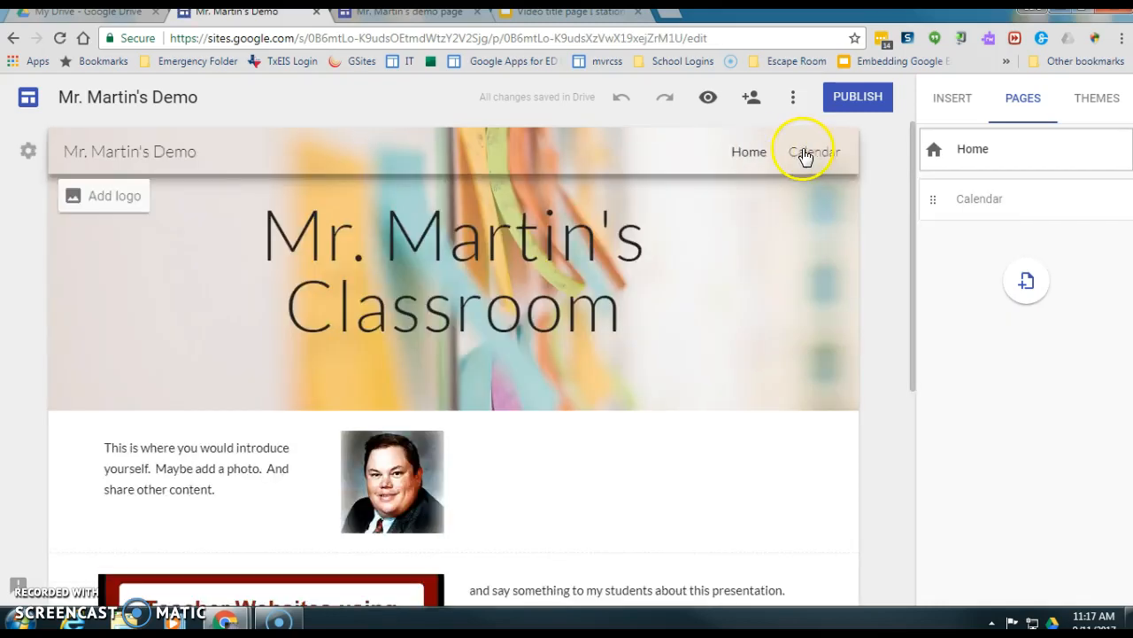
click(809, 157)
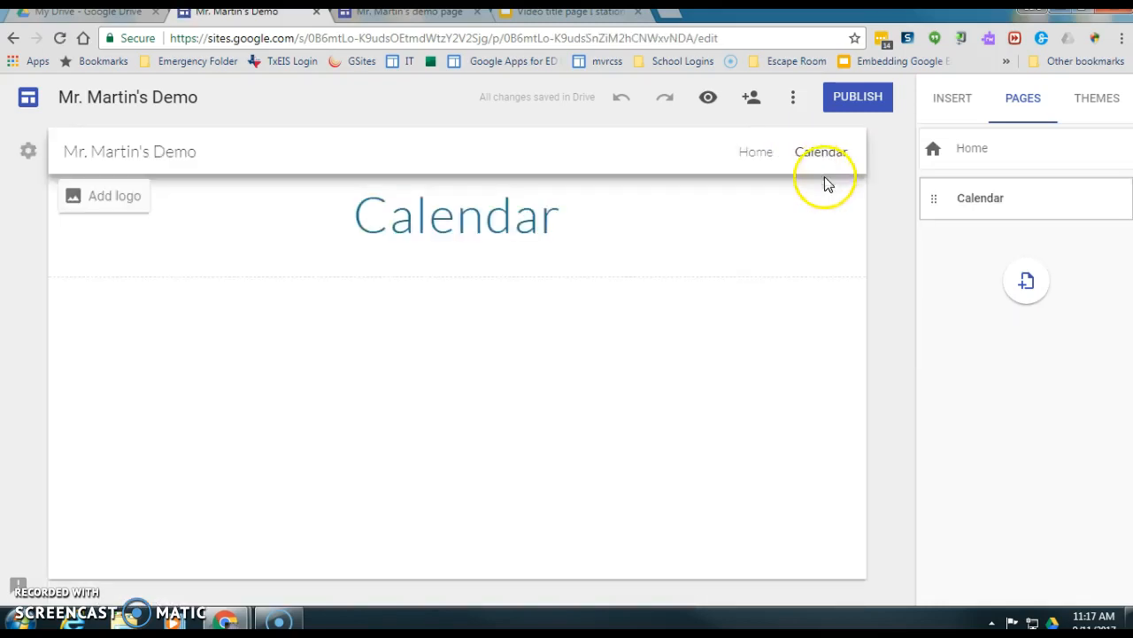
click(950, 104)
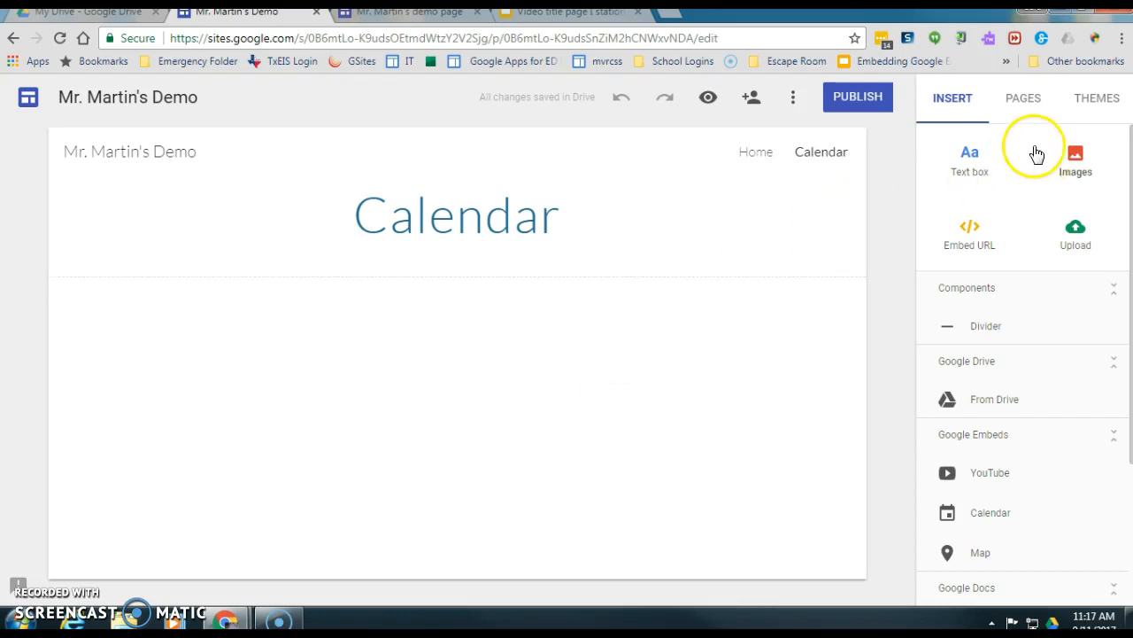
- Embed the 'demo classroom' Google Calendar and stretch it across most of the section
click(990, 513)
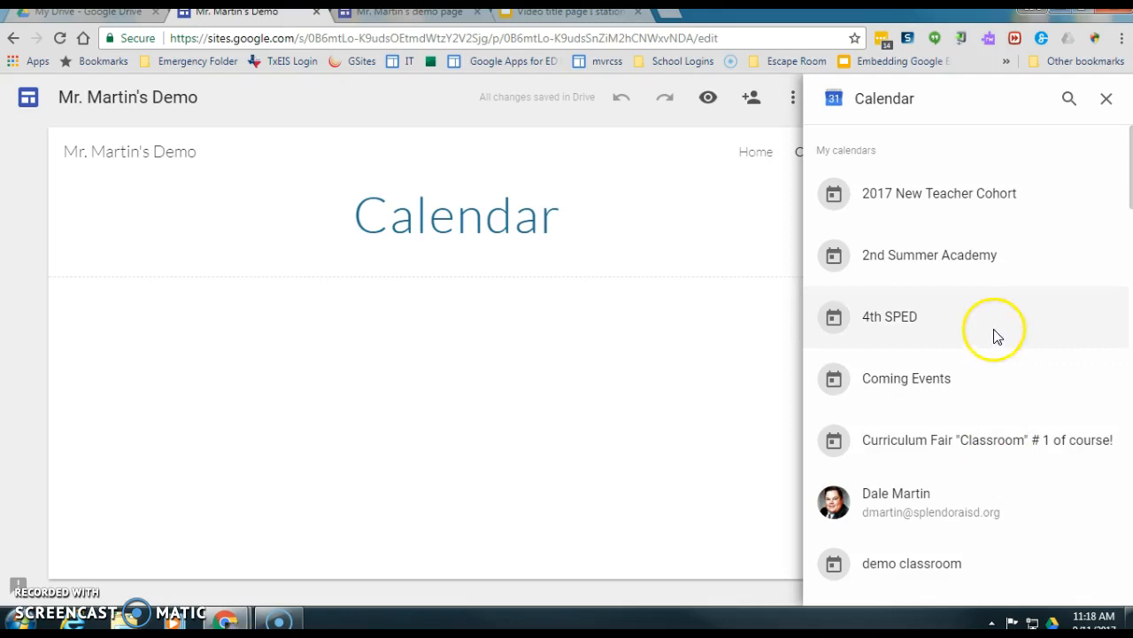
scroll(1019, 346, down, 8)
scroll(1025, 347, down, 3)
scroll(1001, 463, up, 10)
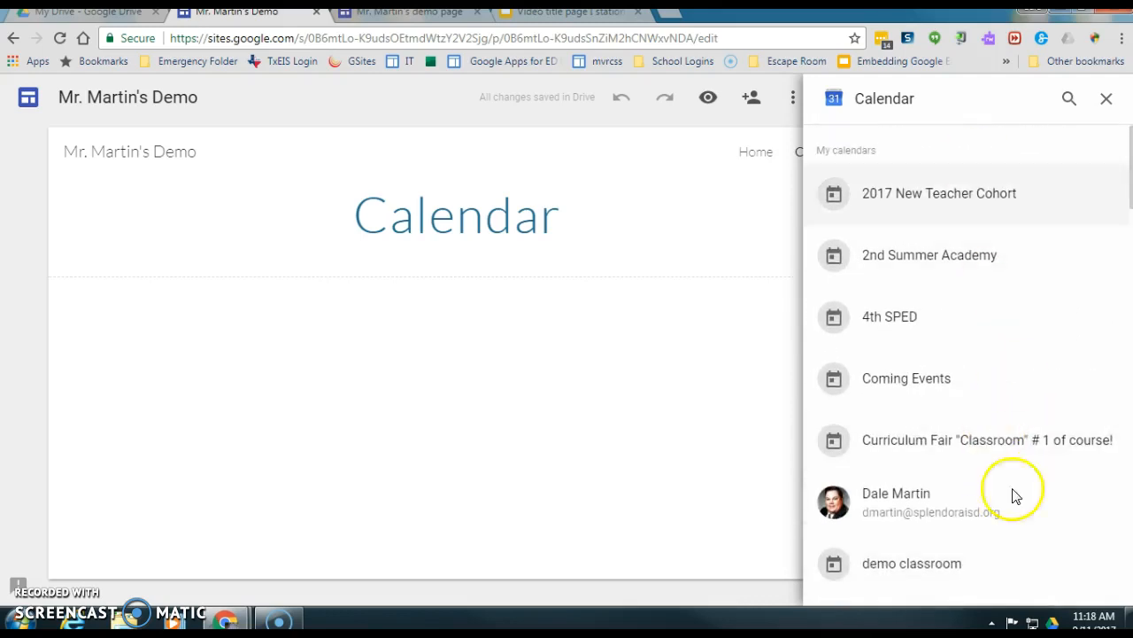
scroll(998, 515, down, 2)
scroll(999, 515, down, 1)
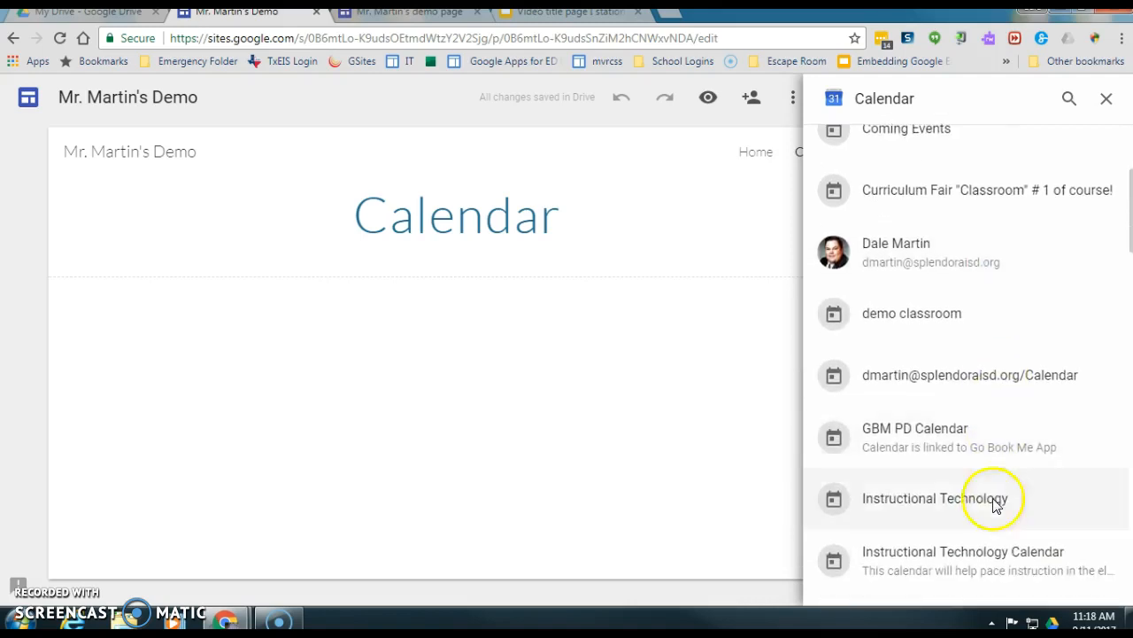
click(915, 316)
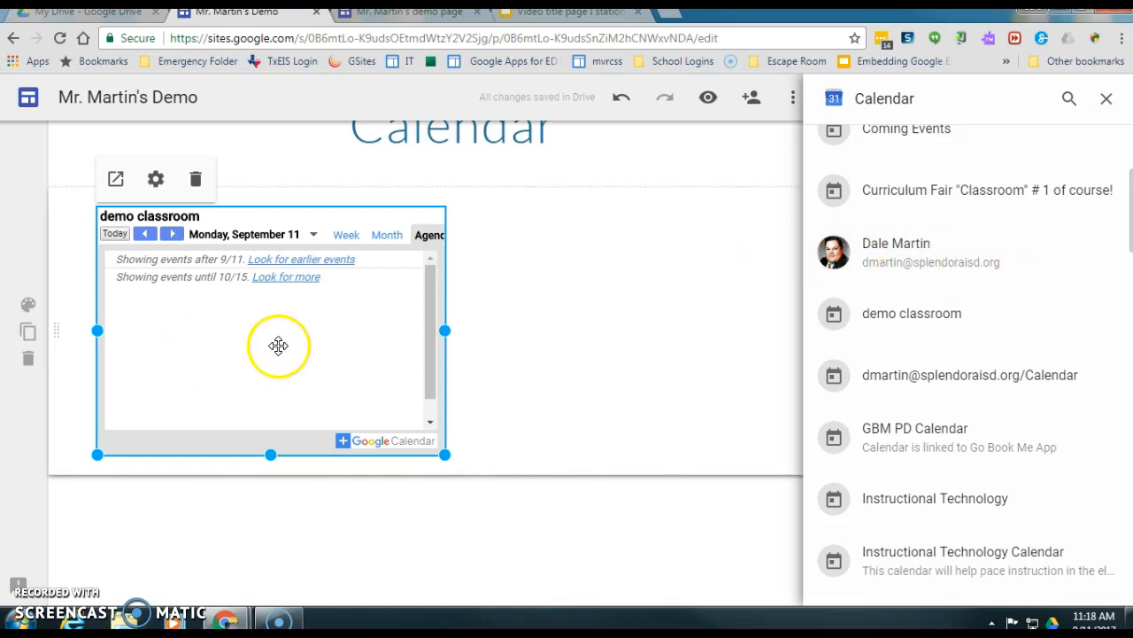
drag(441, 453, 755, 518)
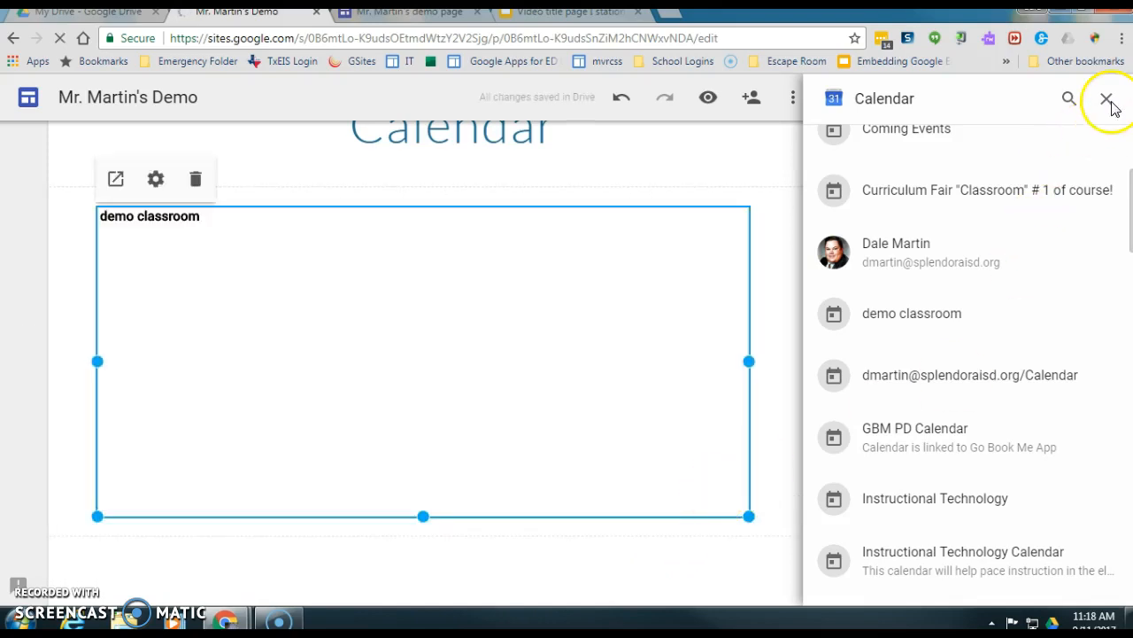
click(1106, 101)
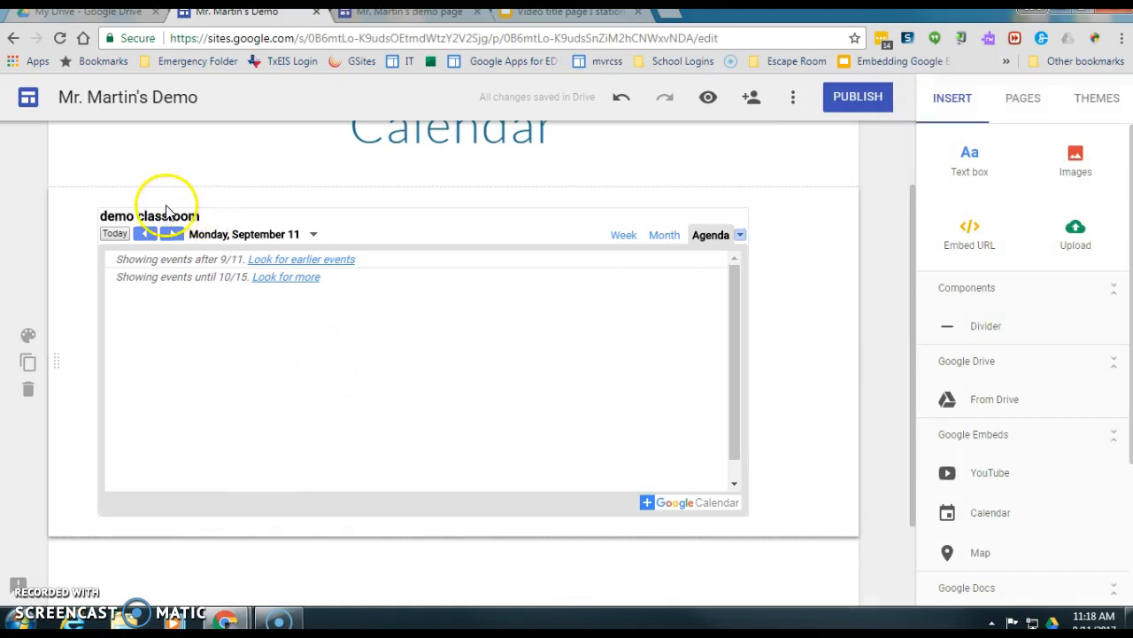
- Switch the calendar embed to Month view with Show Title and Show Date turned off
click(195, 289)
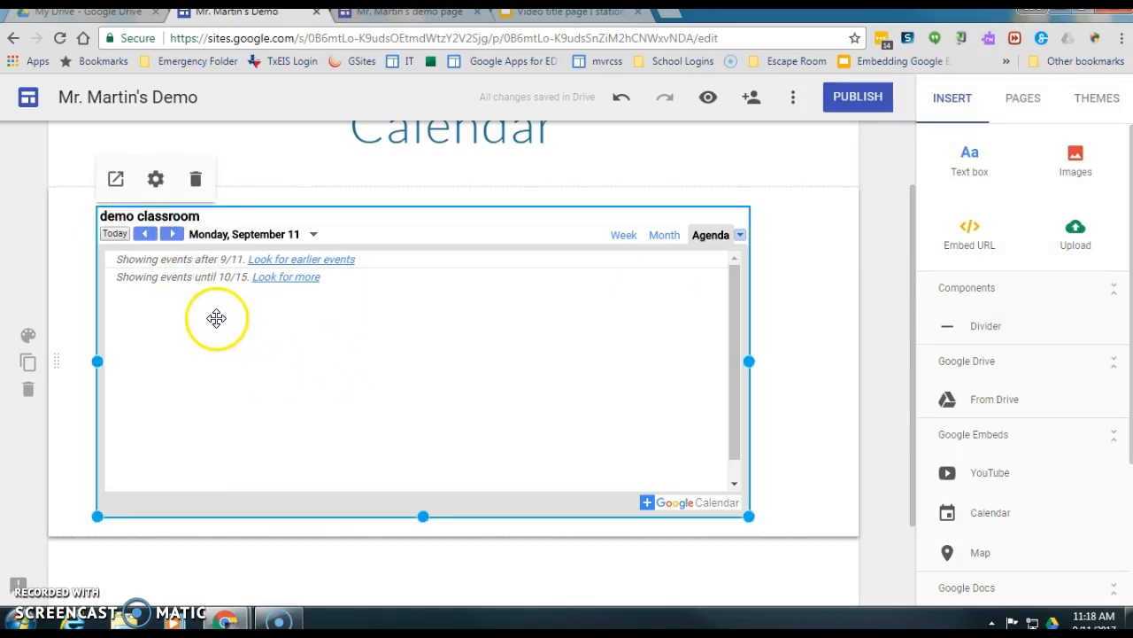
click(156, 182)
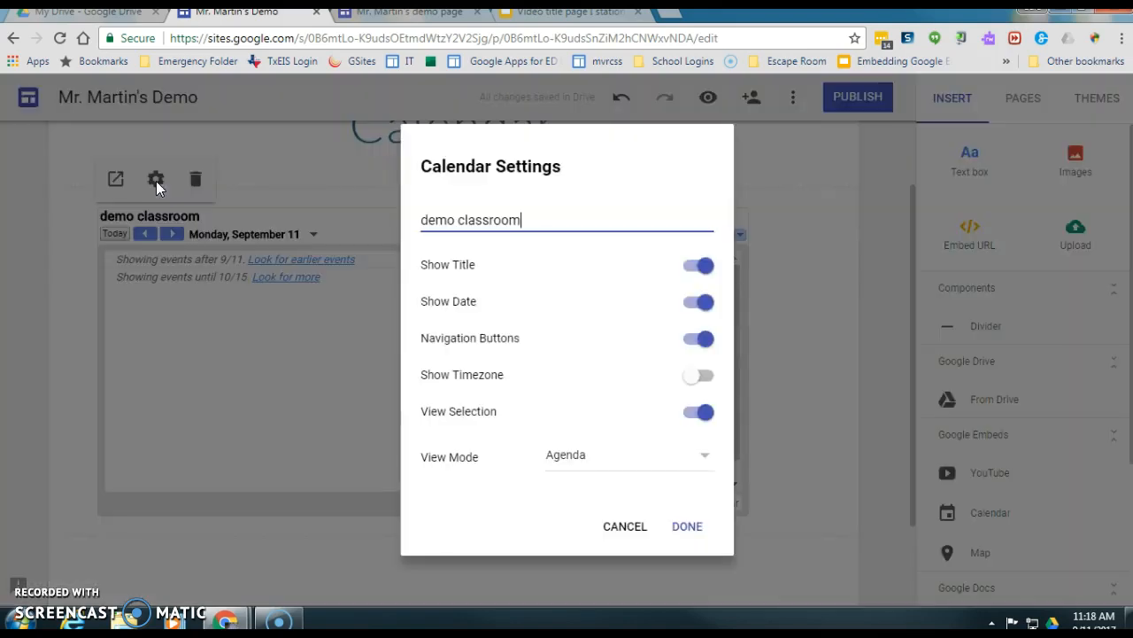
click(696, 268)
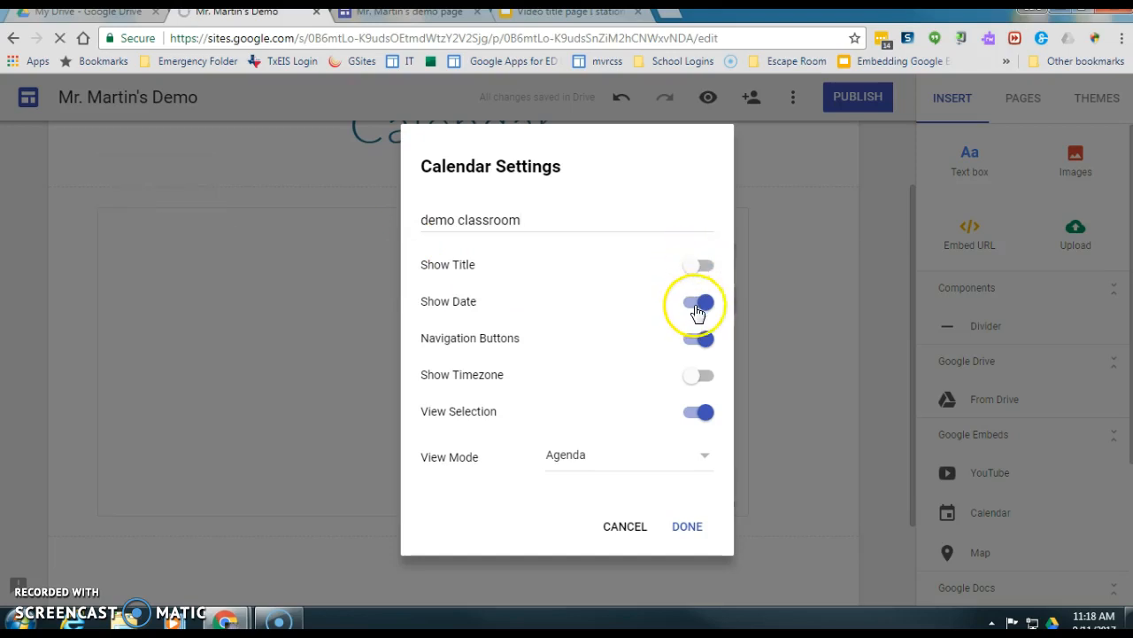
click(692, 306)
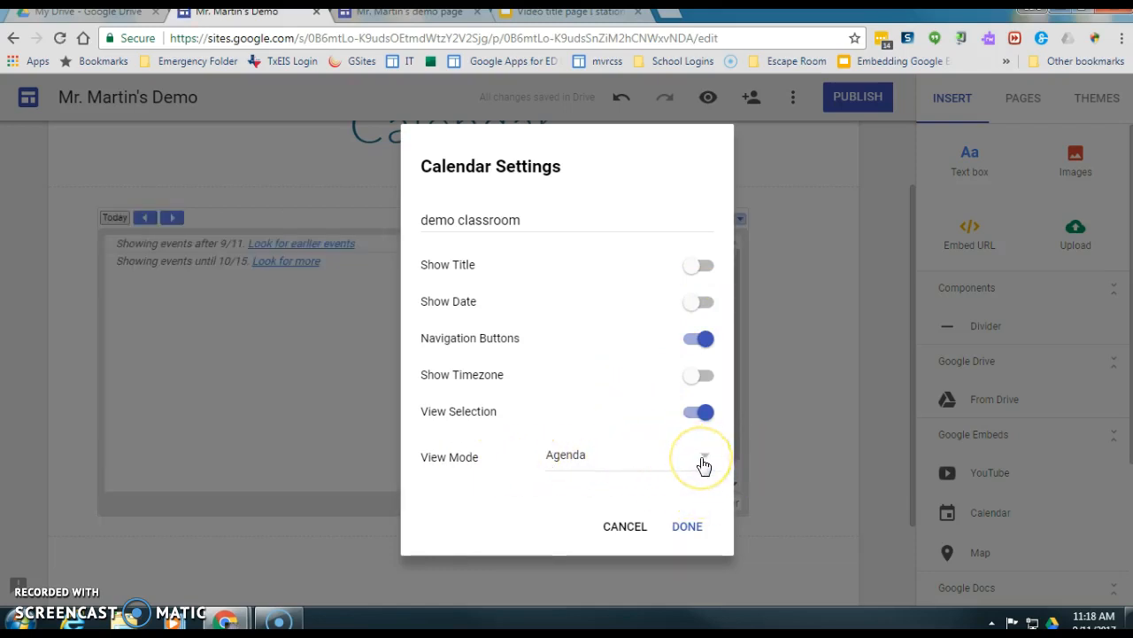
click(706, 467)
click(573, 398)
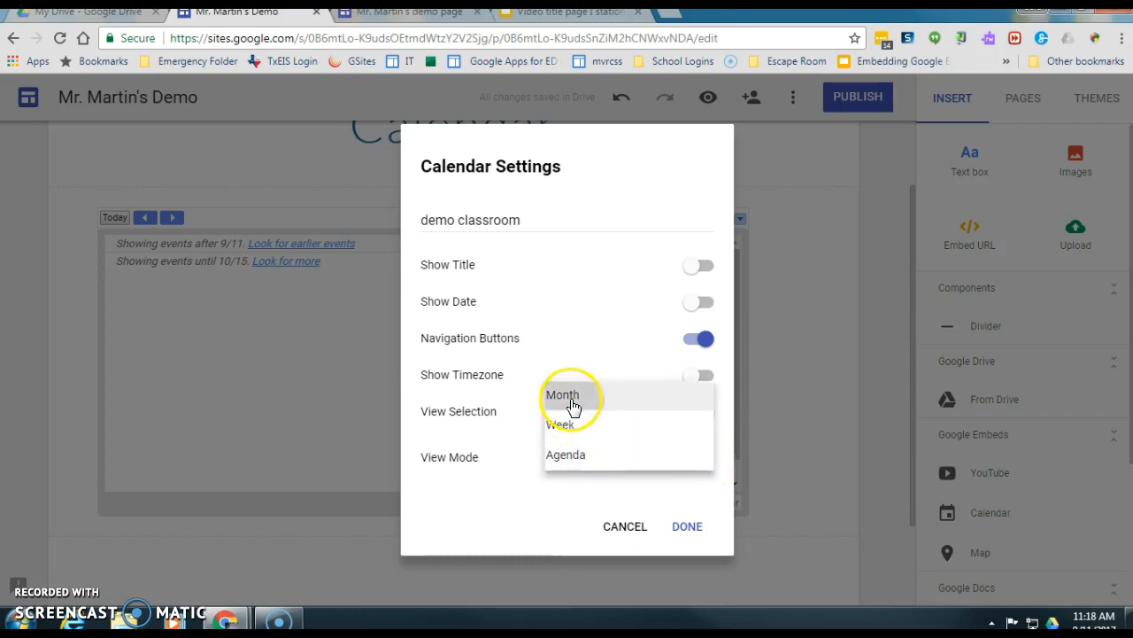
click(686, 526)
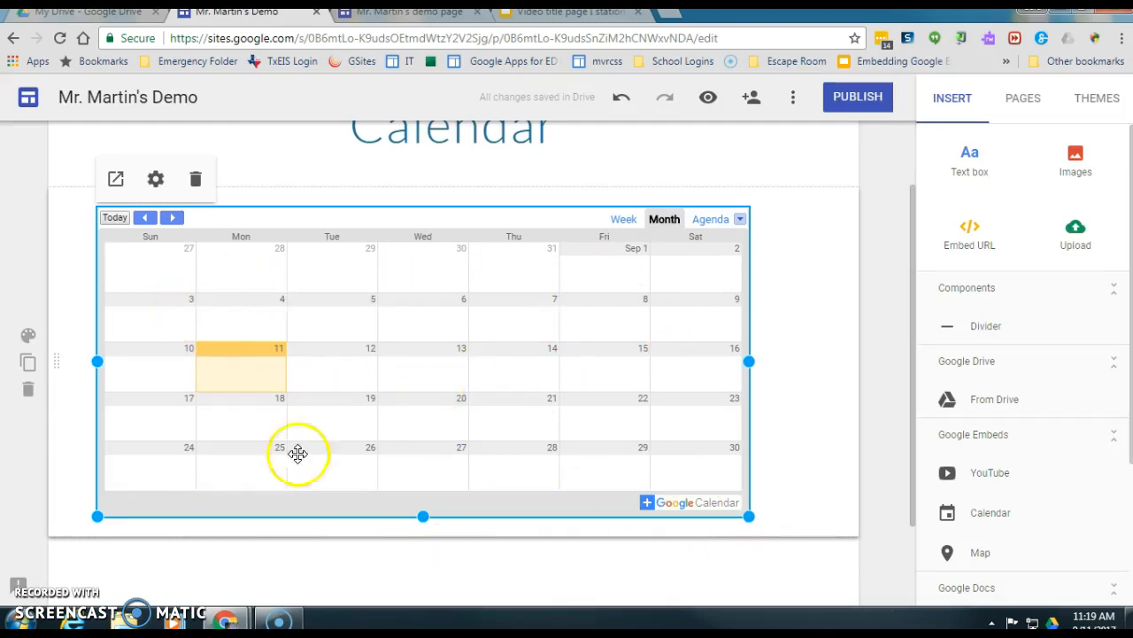
click(584, 328)
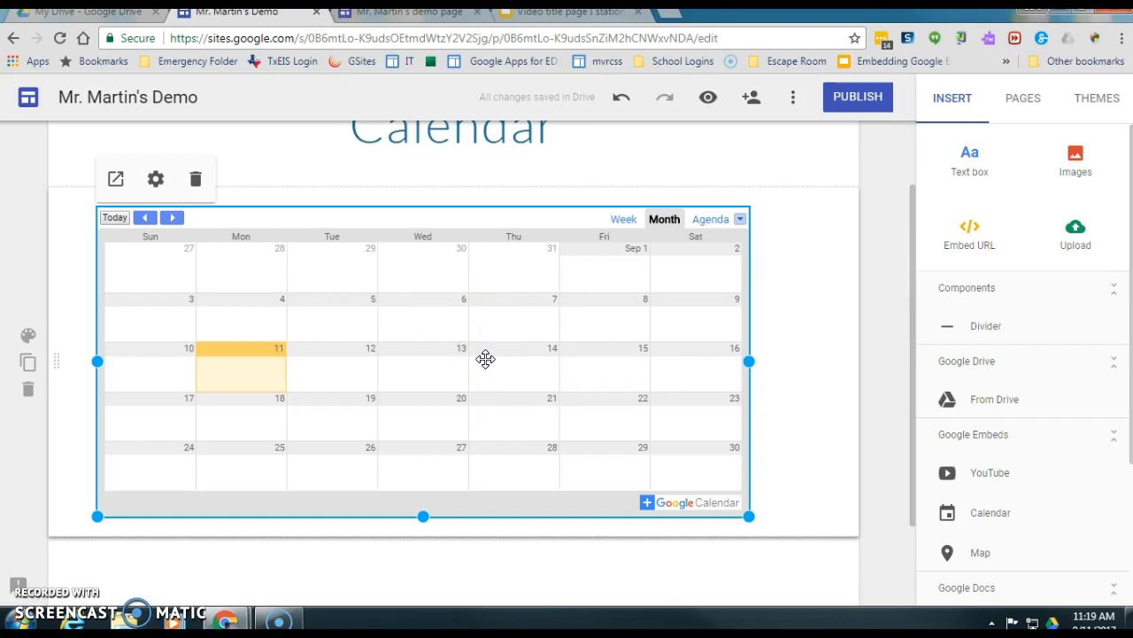
scroll(485, 357, up, 1)
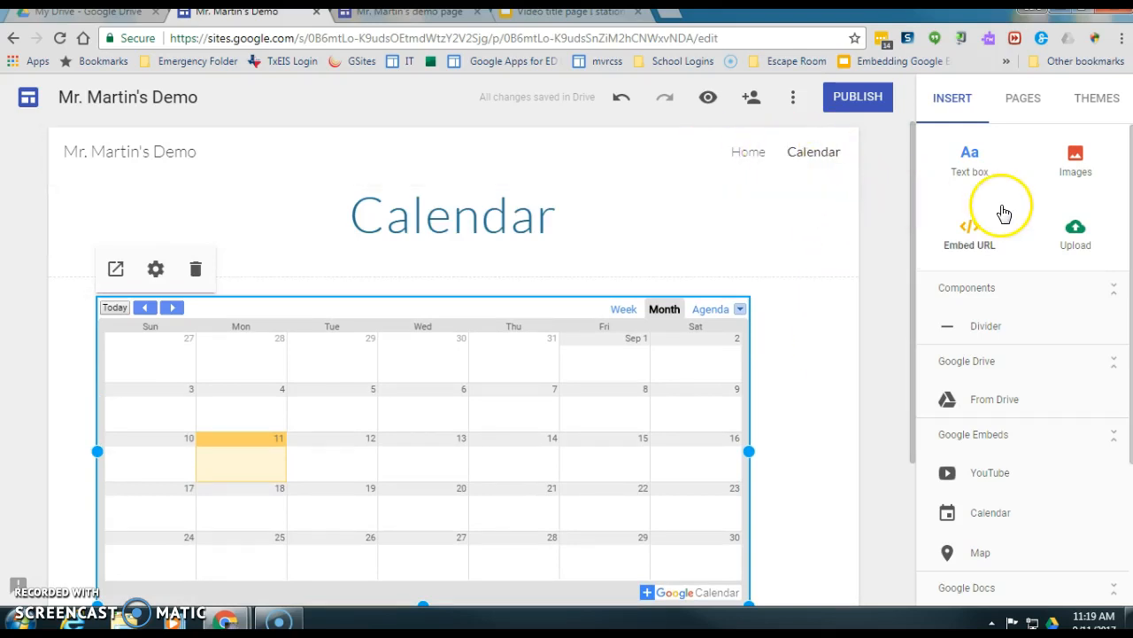
- Add a new page named Resources
click(1027, 102)
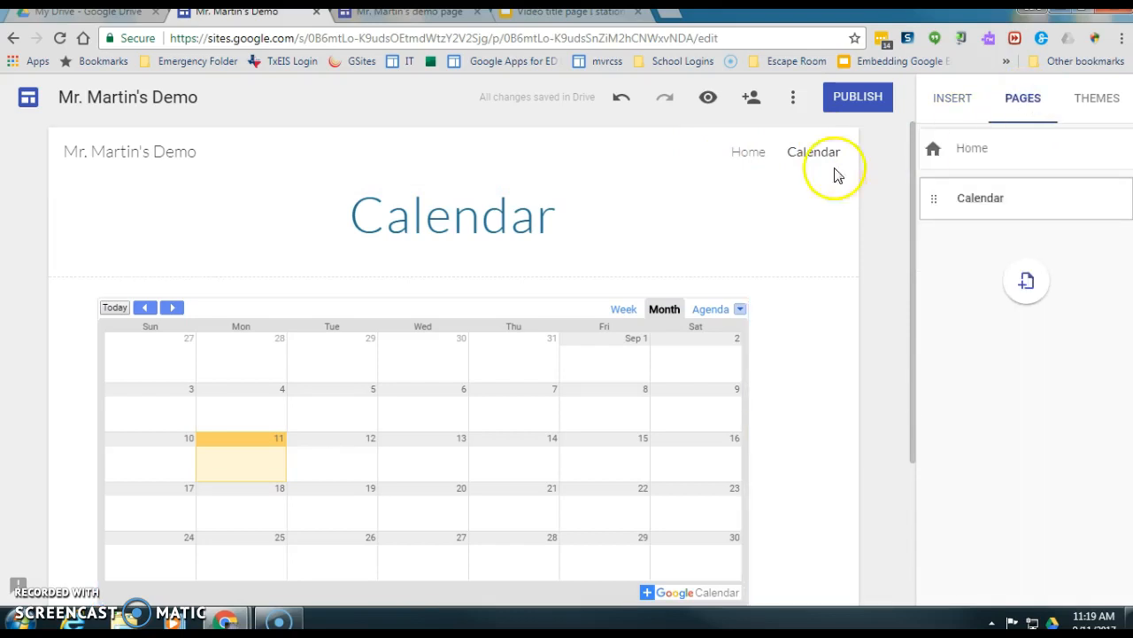
click(1027, 285)
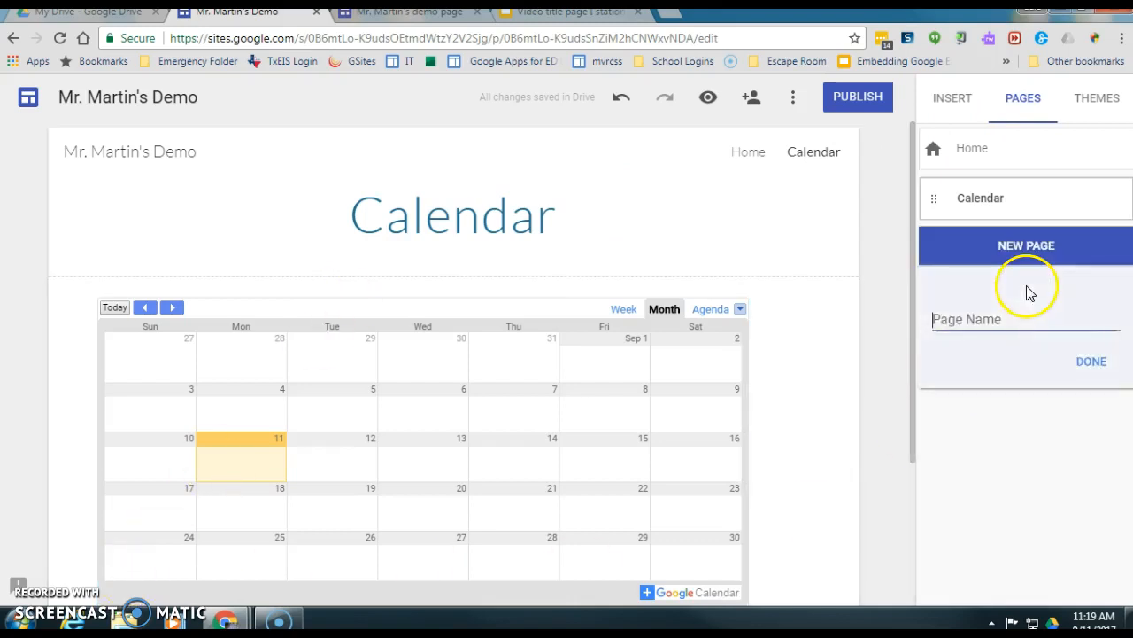
text(Resources)
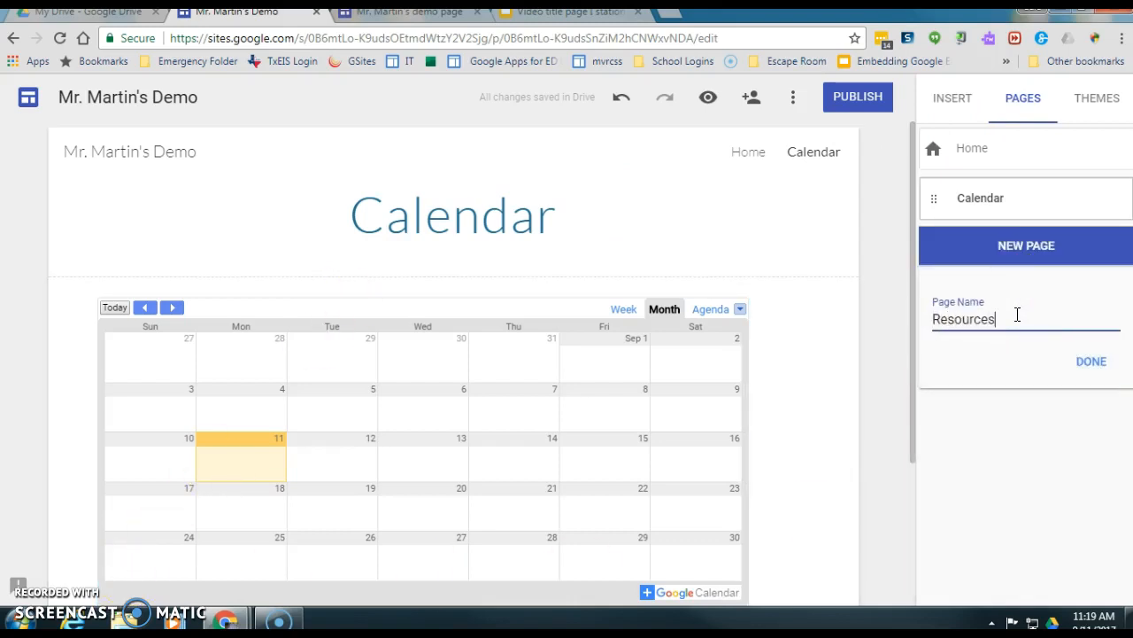
click(1091, 361)
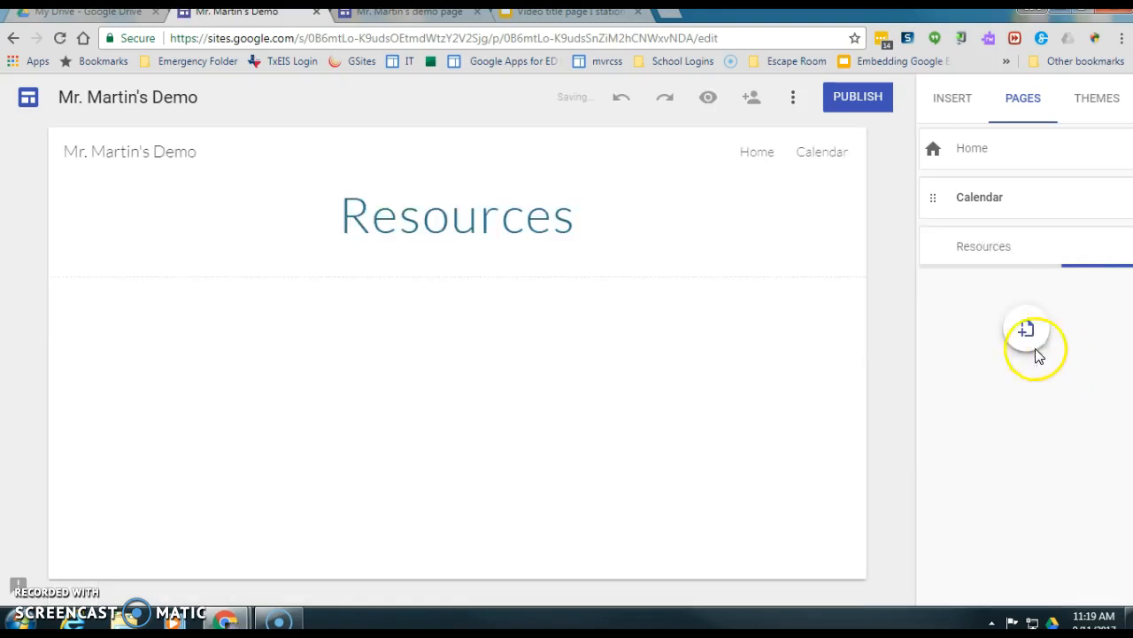
- Add another new page named Schedule
click(1027, 334)
text(Schedule)
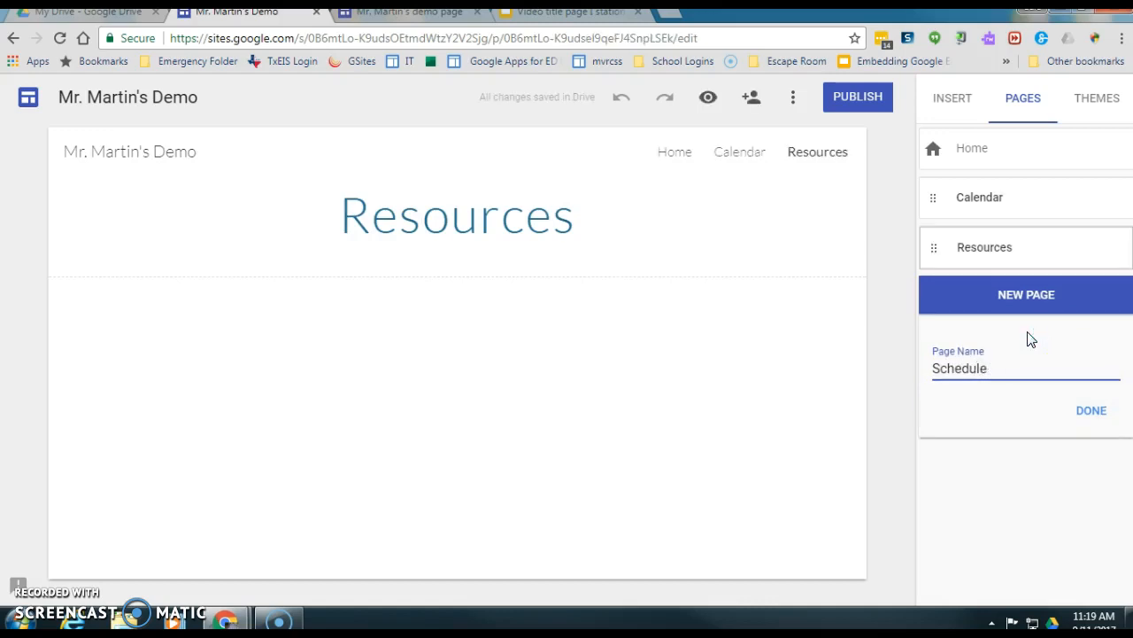
click(1099, 412)
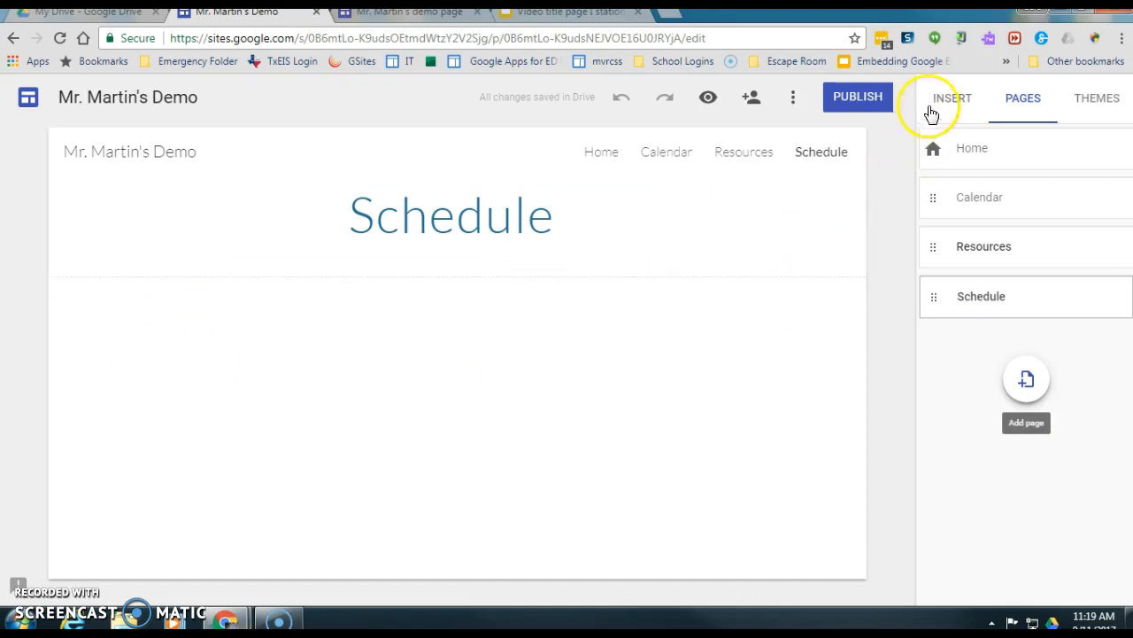
click(948, 101)
- Add a text box reading 'type my schedule here.' on Schedule, then go to Resources
click(971, 160)
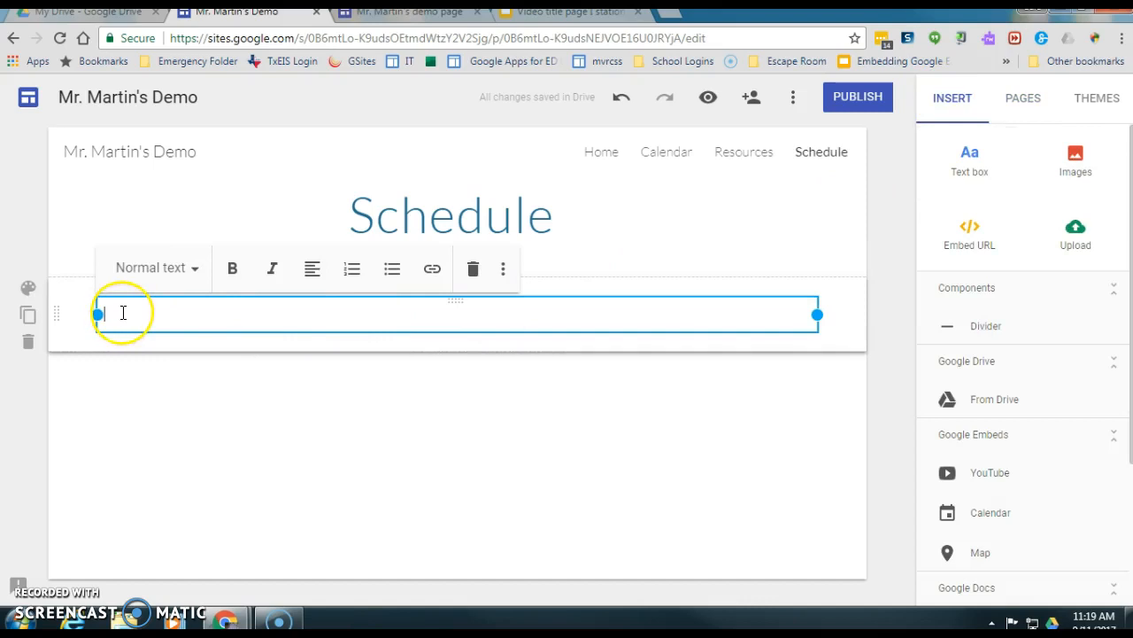
text(type my schedule here.)
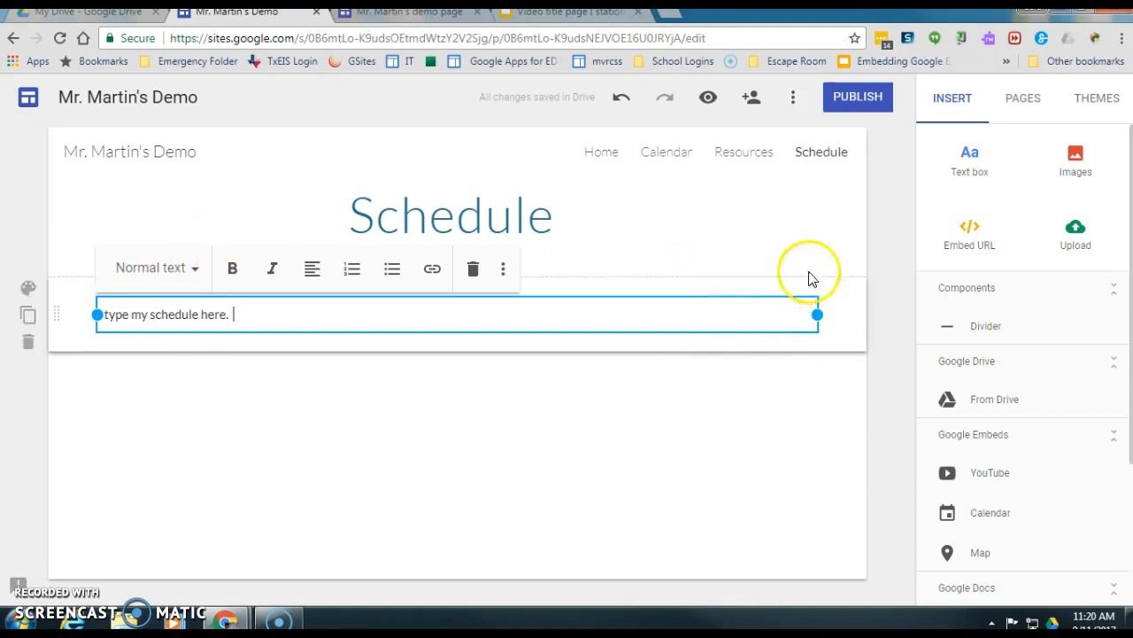
click(739, 160)
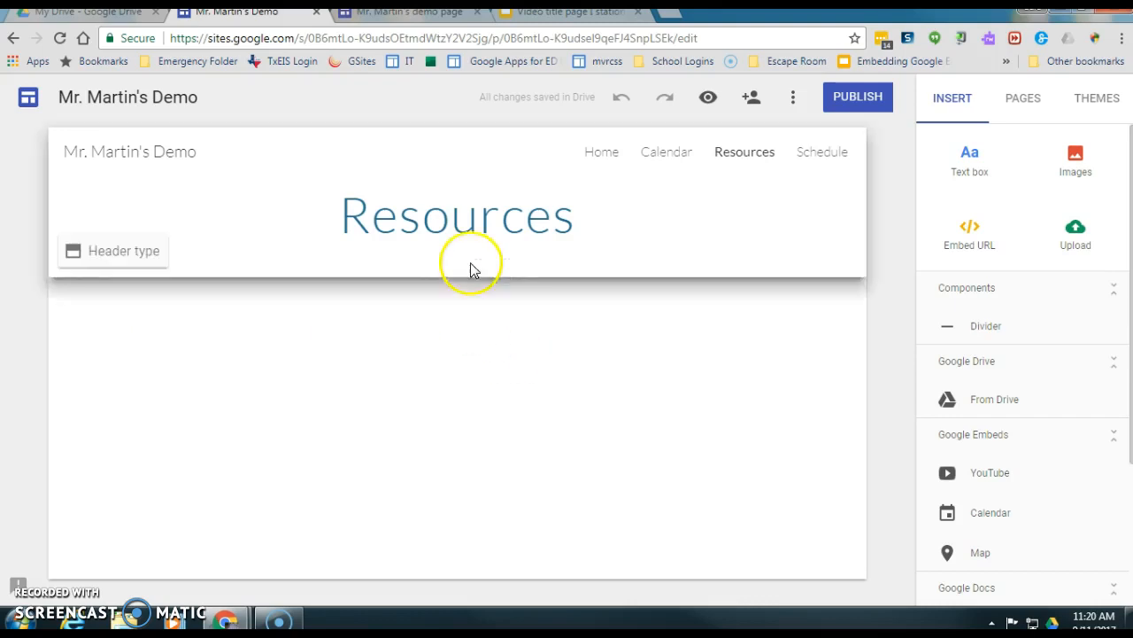
click(972, 232)
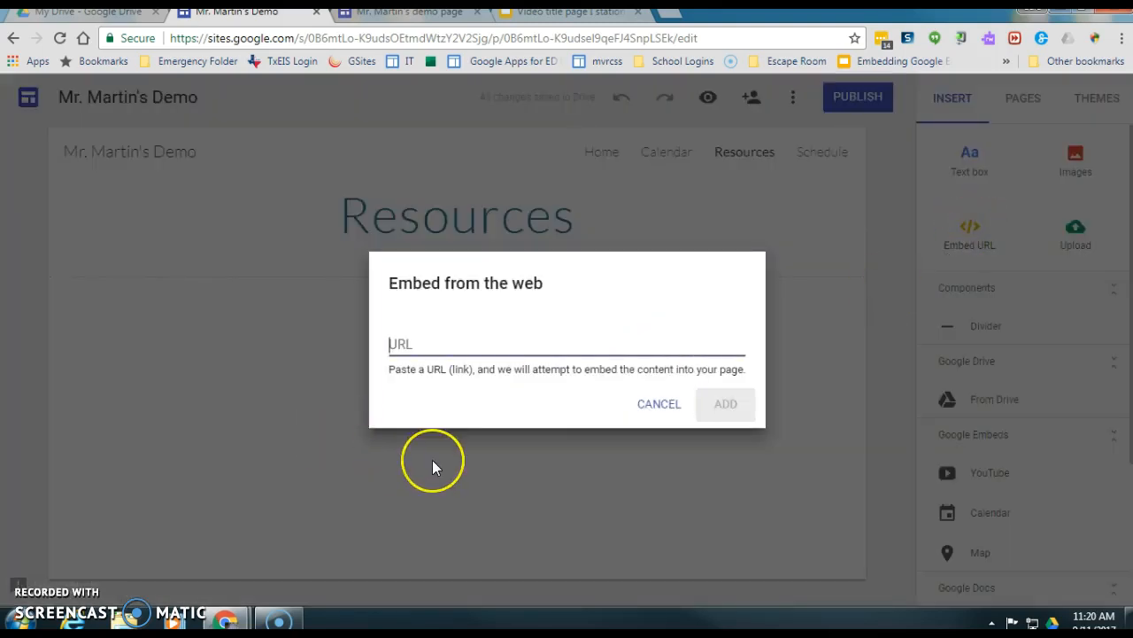
text(www.istation.com)
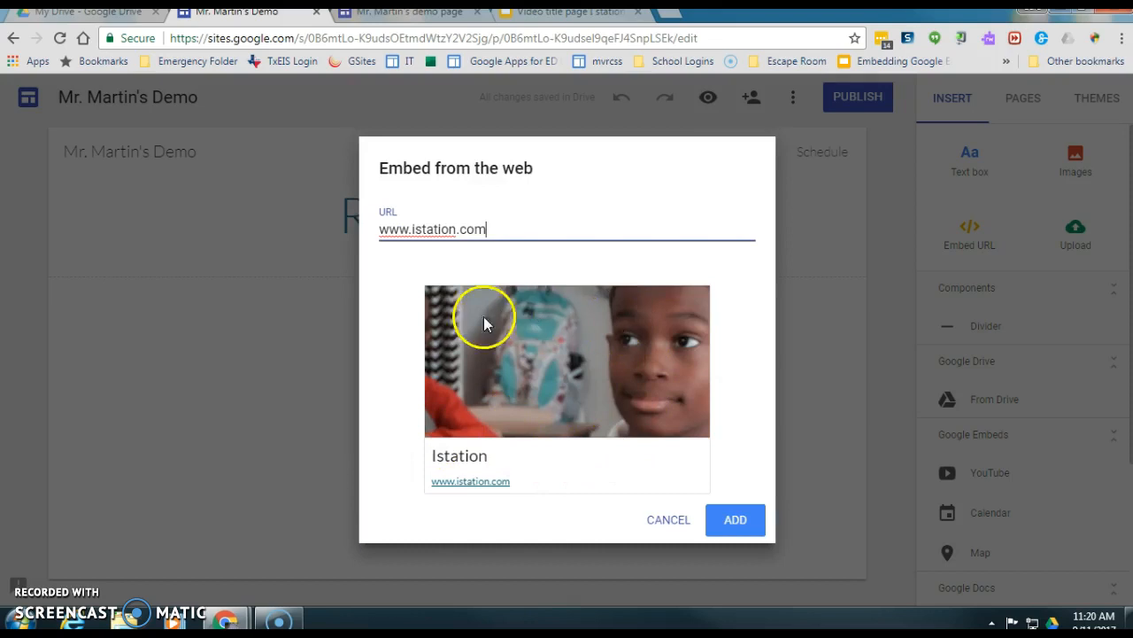
click(736, 522)
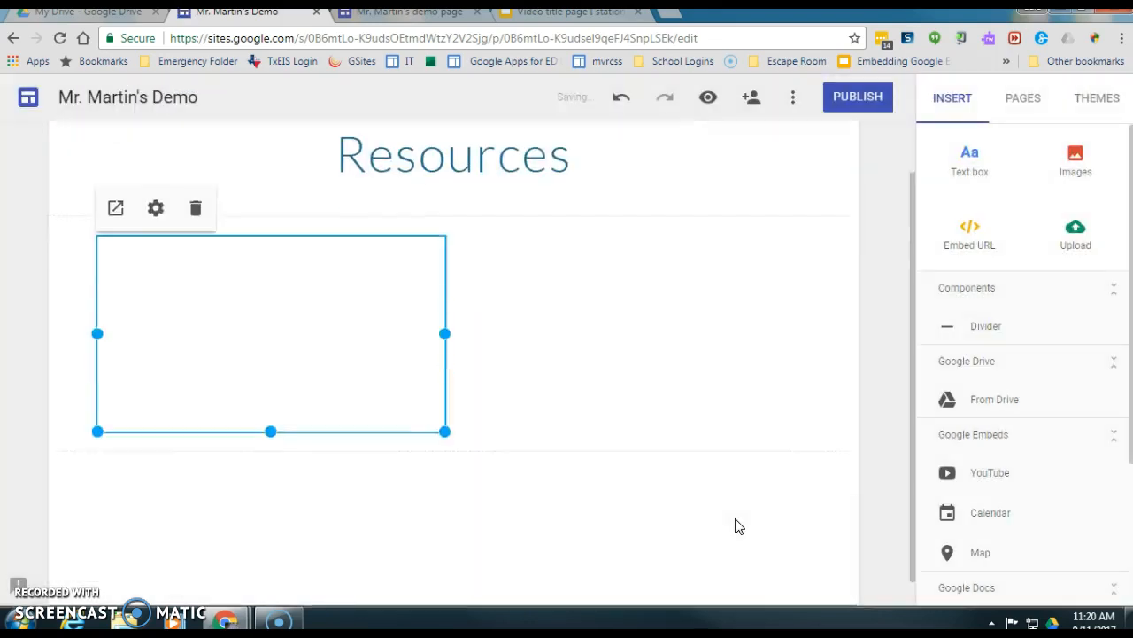
click(613, 518)
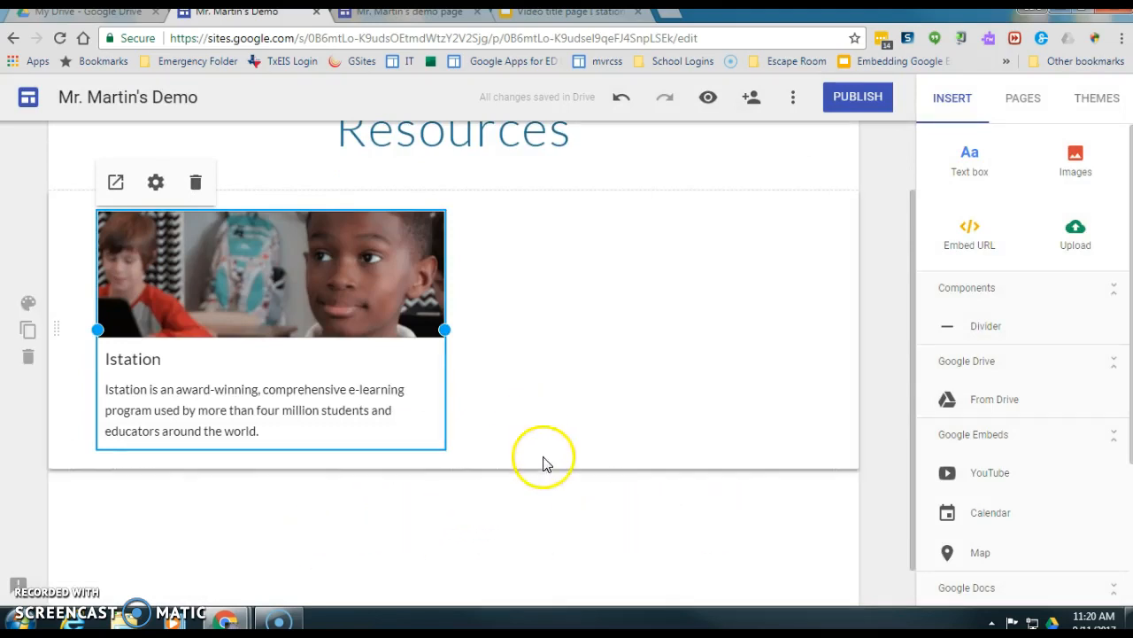
click(708, 99)
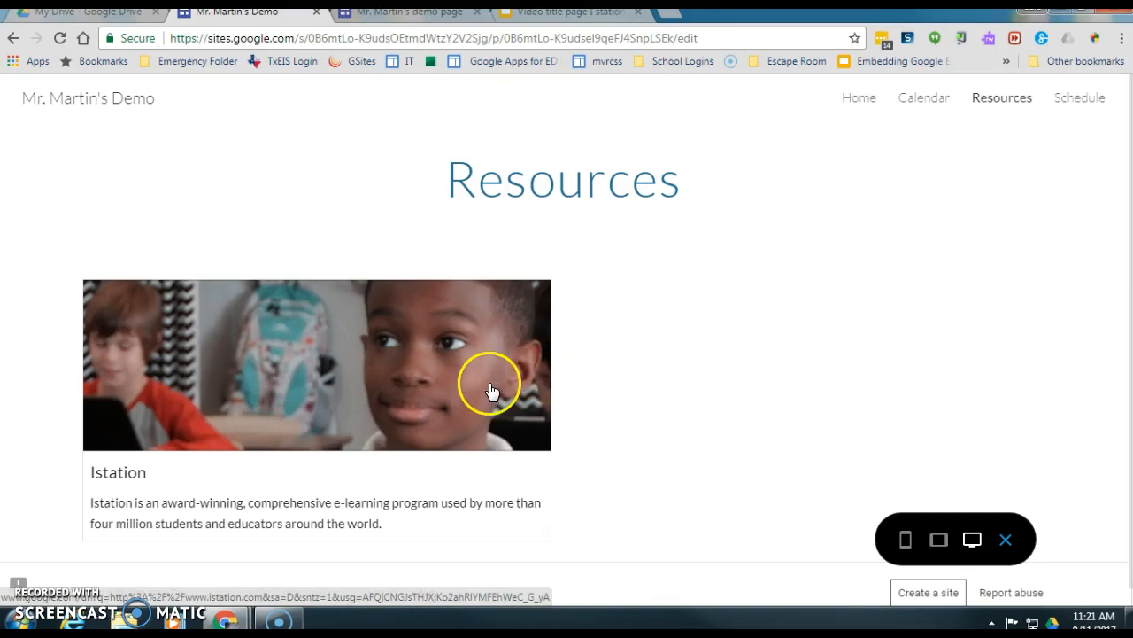
click(907, 542)
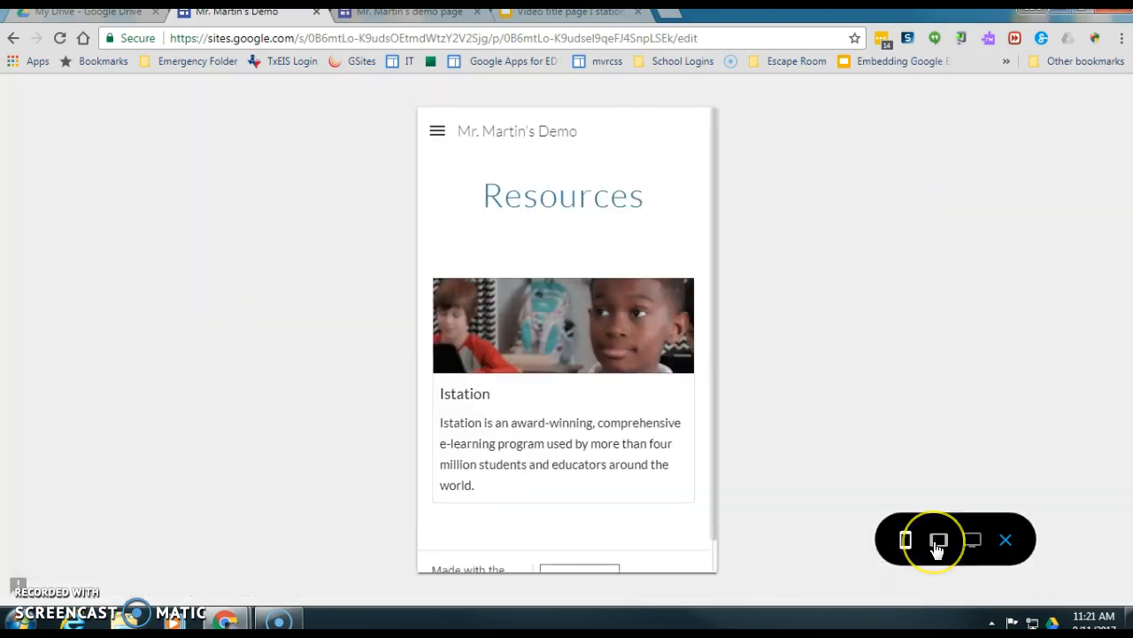
click(938, 544)
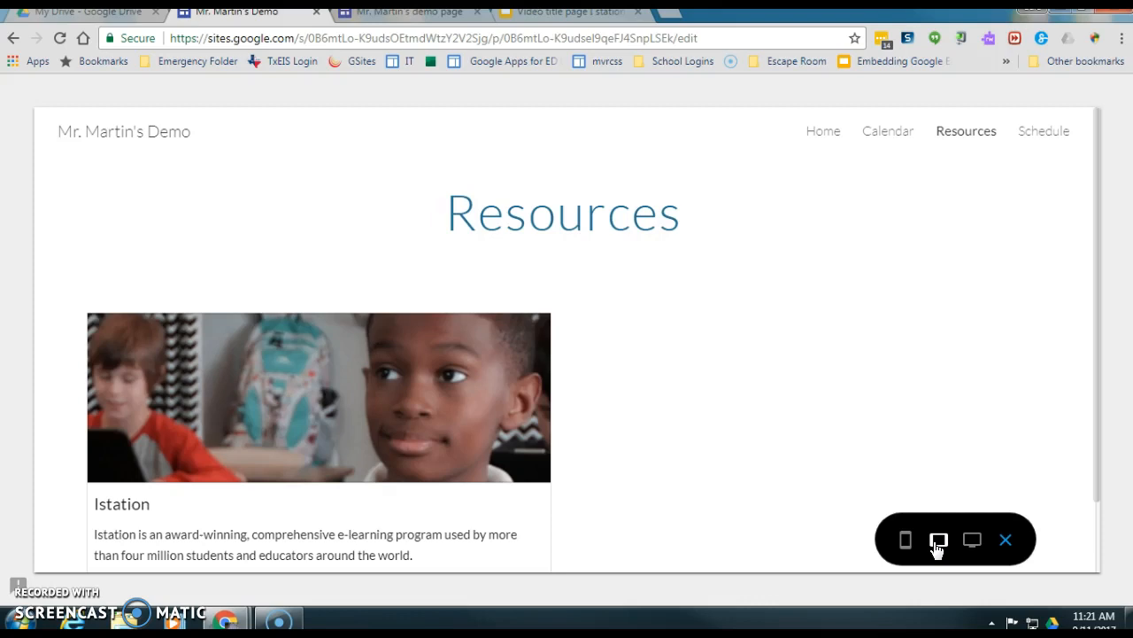
click(974, 544)
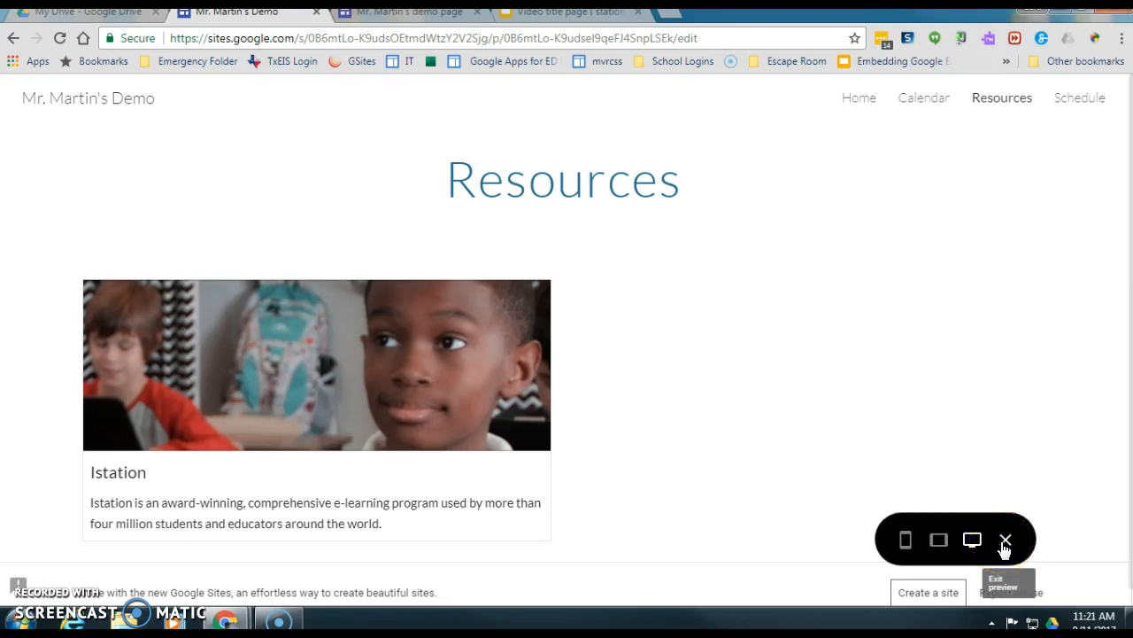
click(1005, 541)
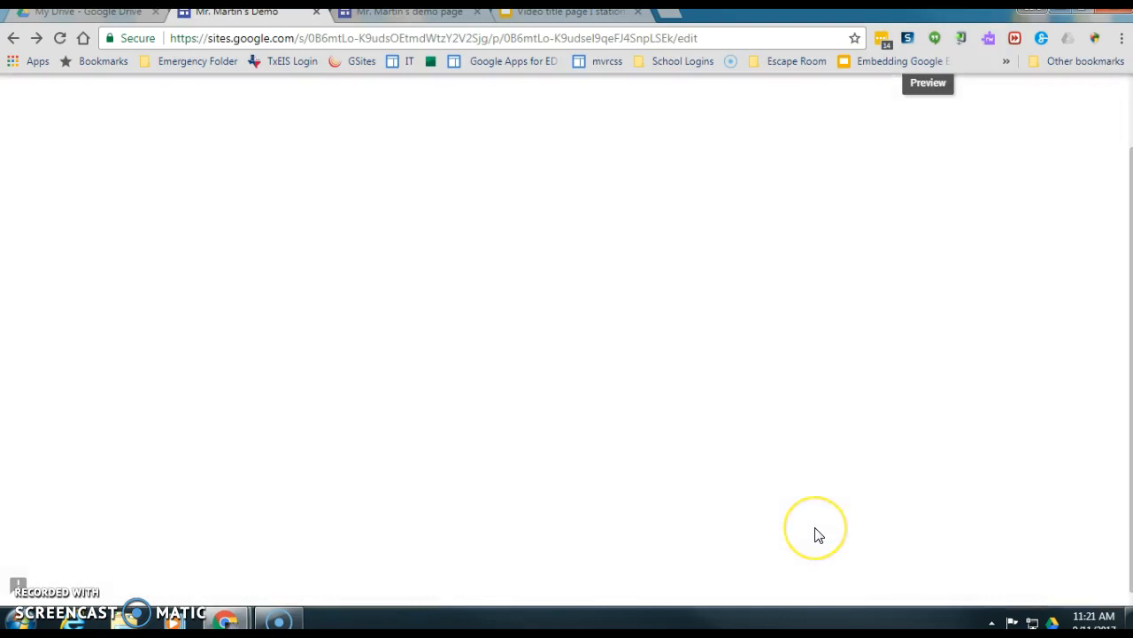
click(673, 447)
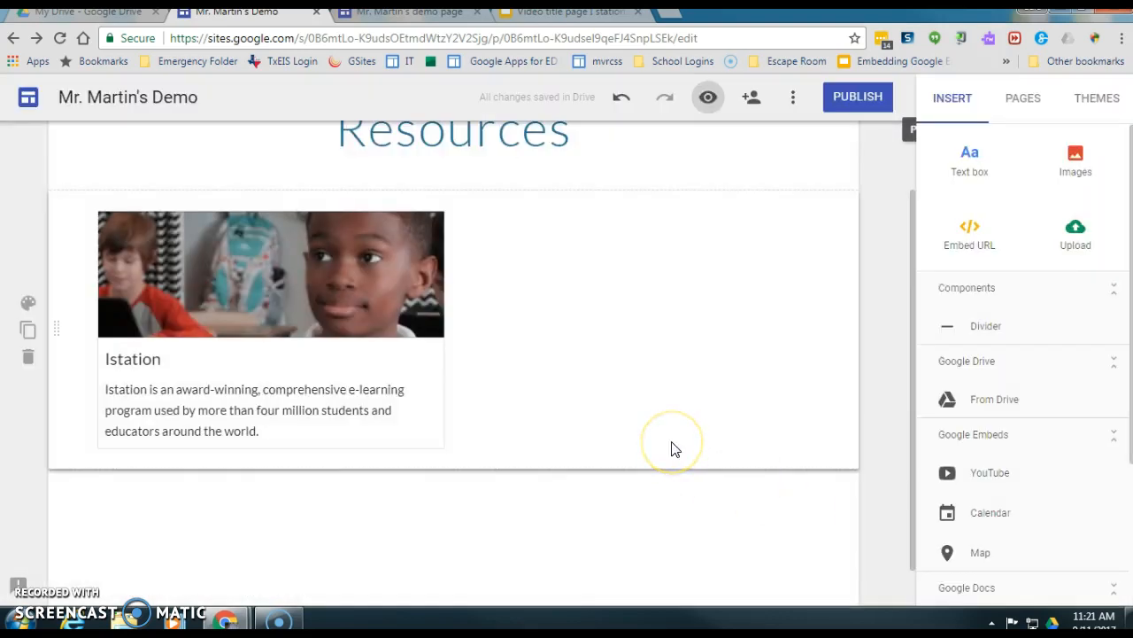
- Add an empty text box beside the Istation card
scroll(671, 447, up, 1)
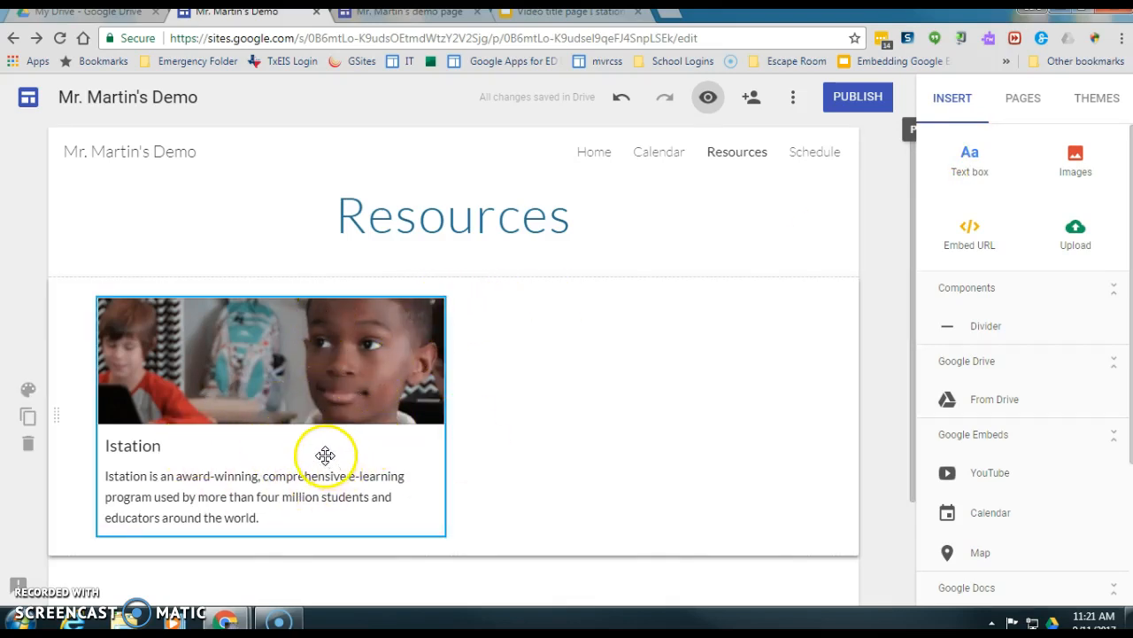
double_click(587, 322)
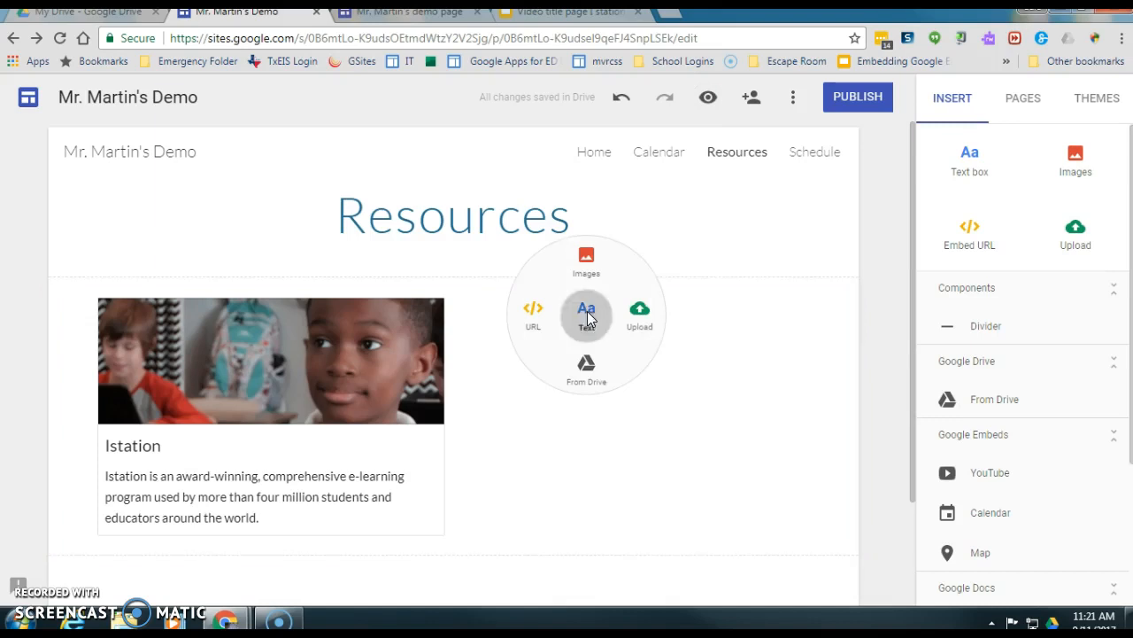
click(587, 323)
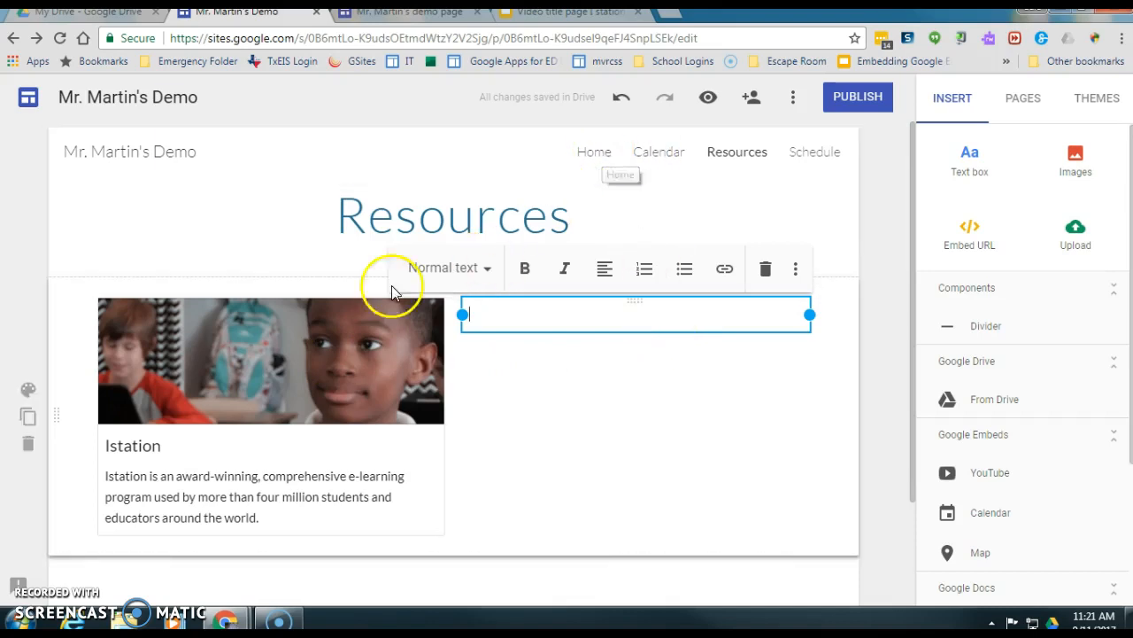
- Go to the Home page with the Mr. Martin's Classroom title
click(596, 163)
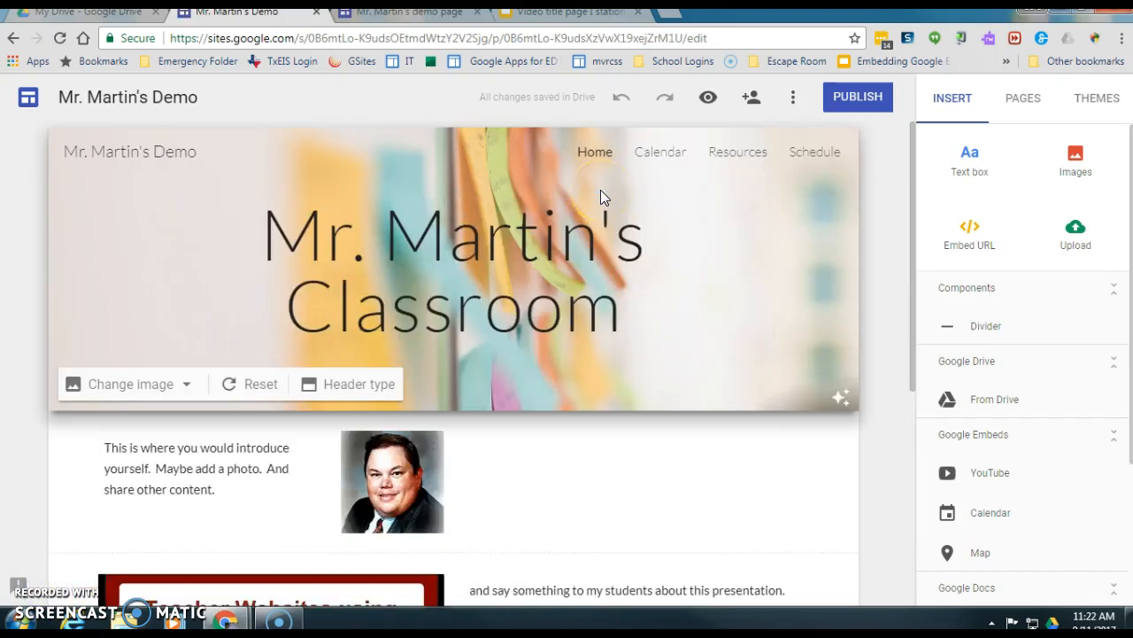
click(646, 215)
click(773, 221)
- Publish at mr-martins-website, open to anyone on the web, excluded from search engines
click(857, 97)
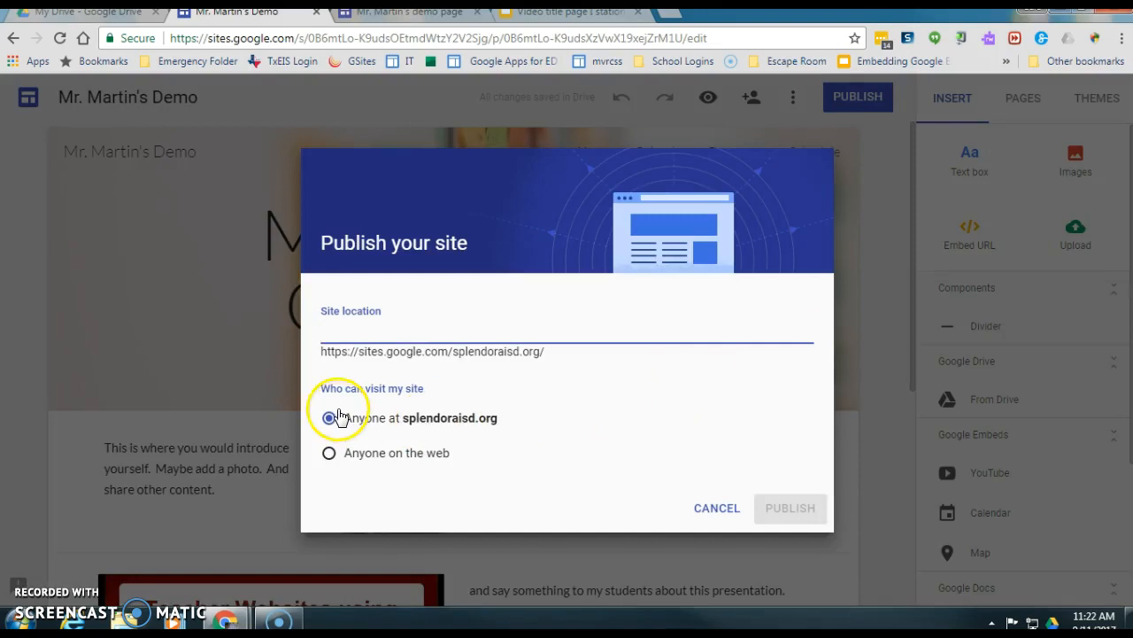
text(mr-martin)
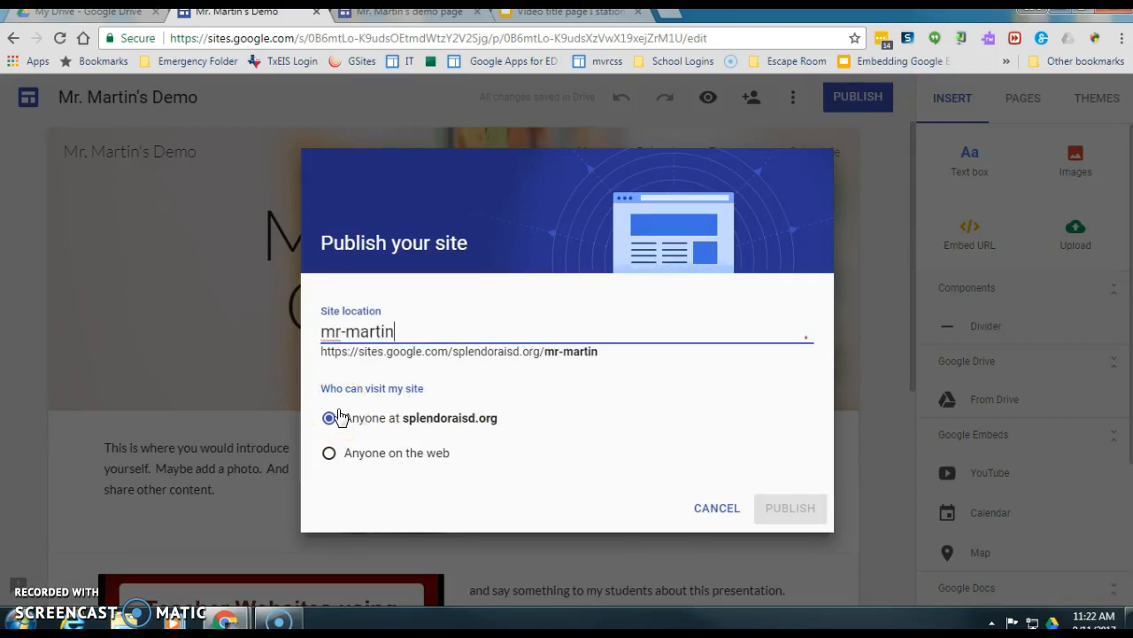
text(s-website)
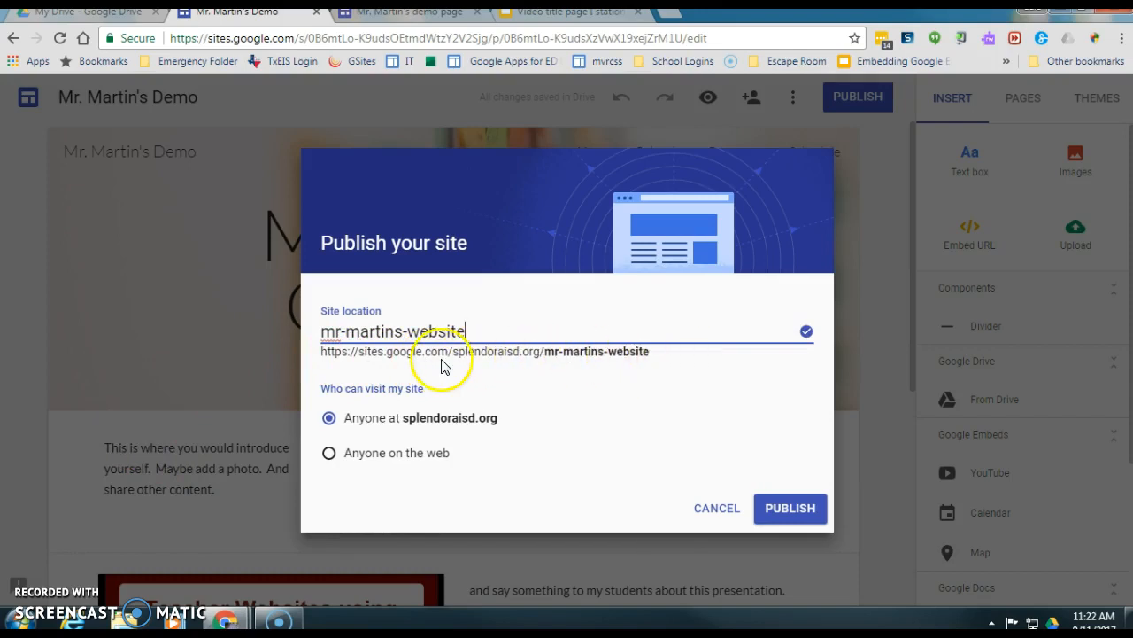
click(329, 455)
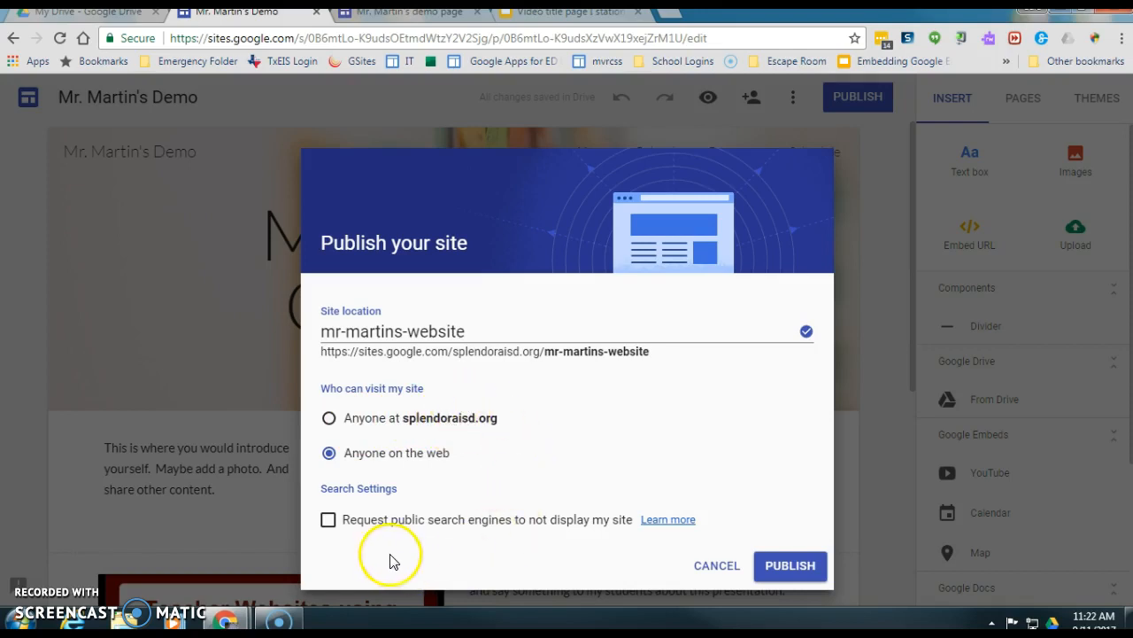
click(329, 524)
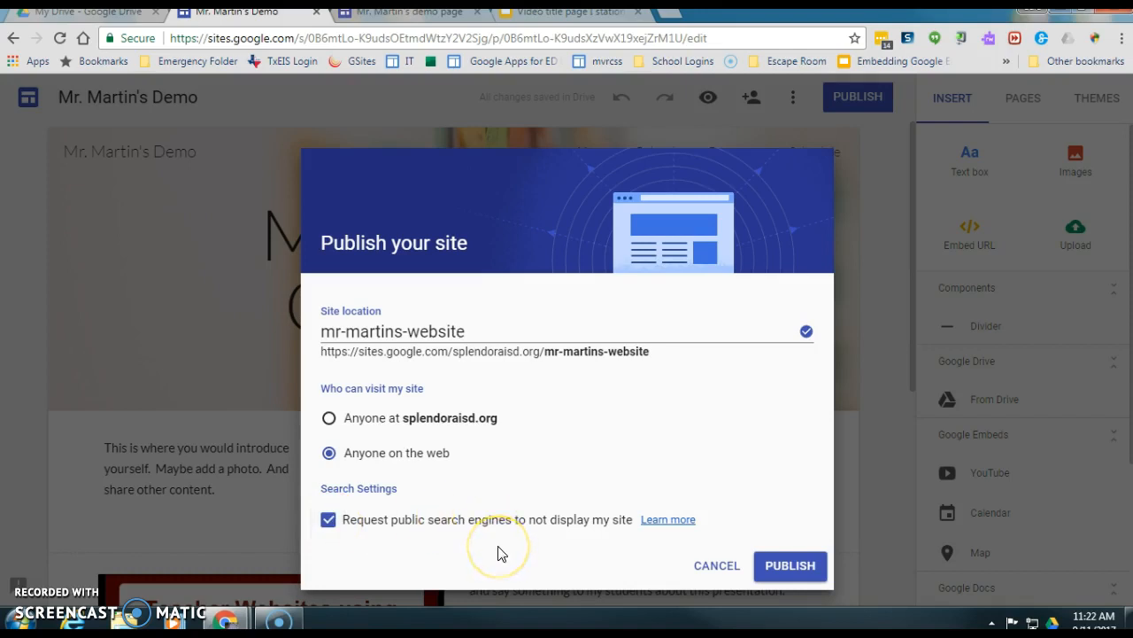
click(789, 568)
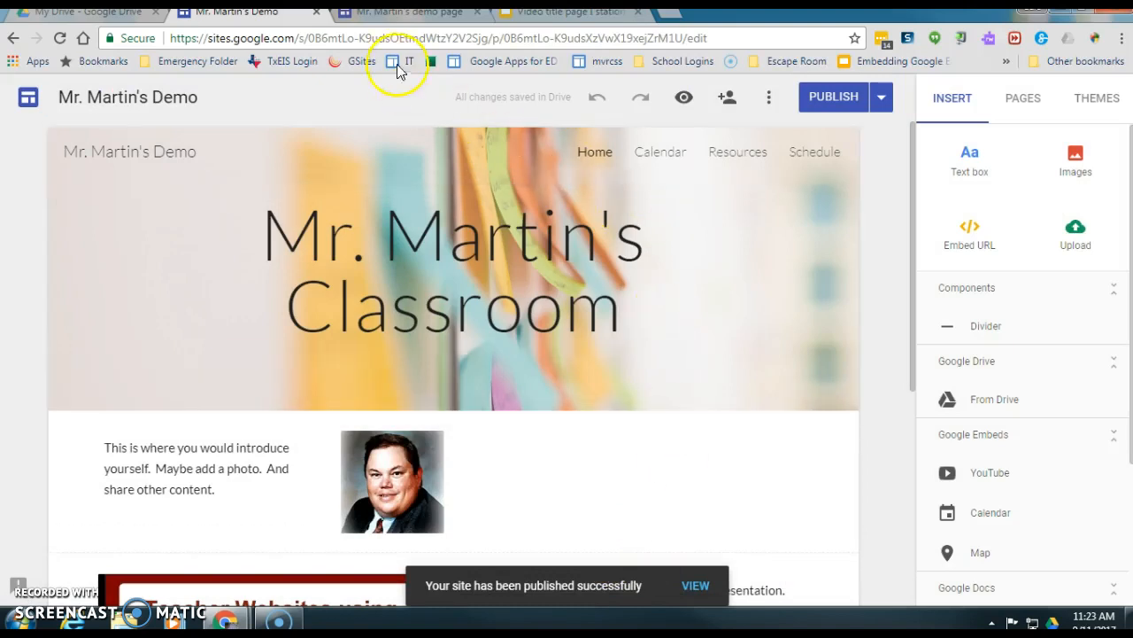
- Reopen Publish settings to confirm the mr-martins-website address
click(396, 33)
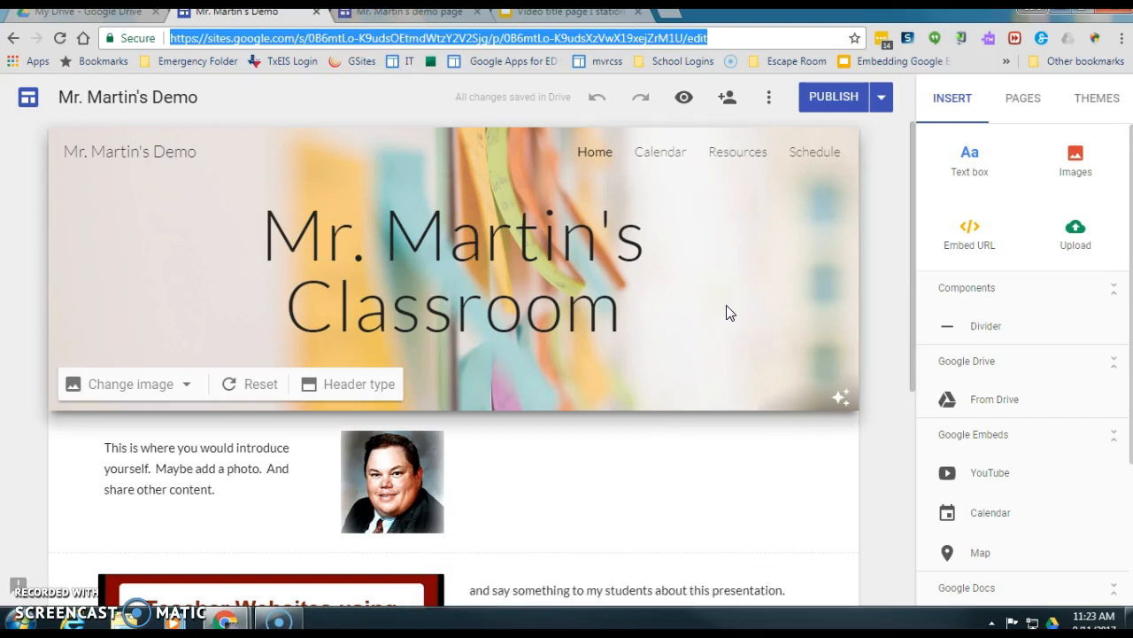
click(26, 584)
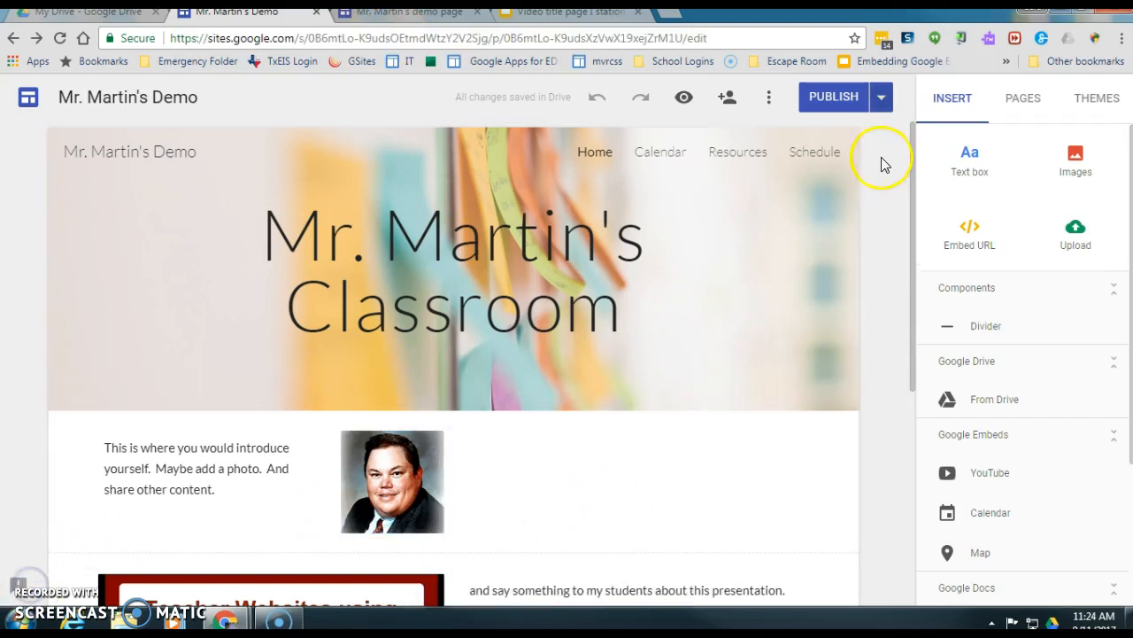
click(886, 104)
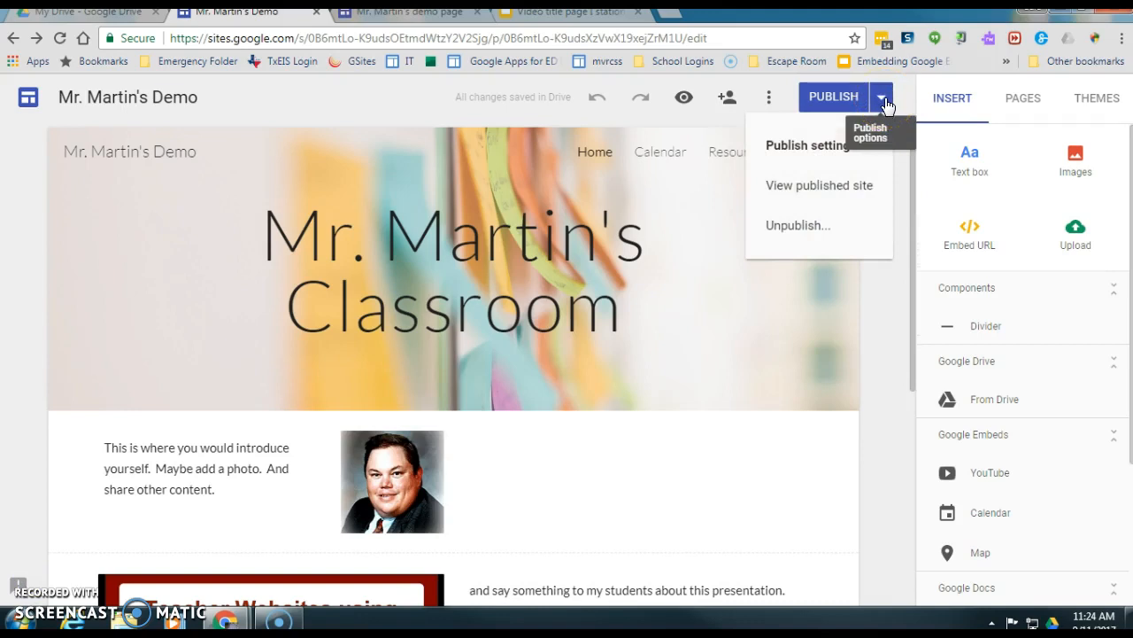
click(826, 154)
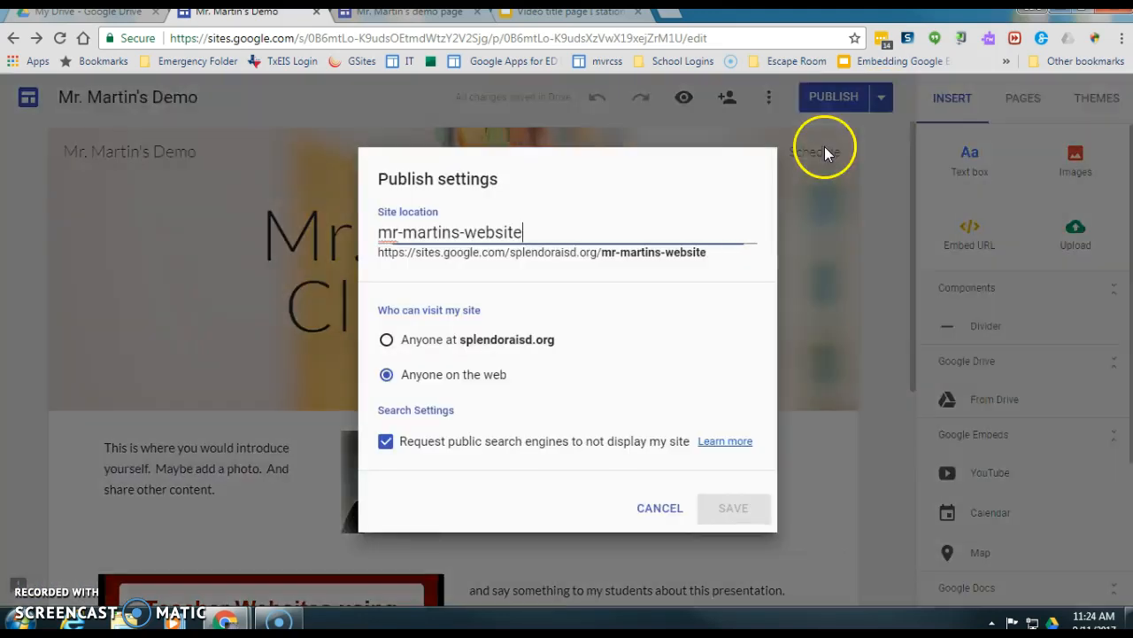